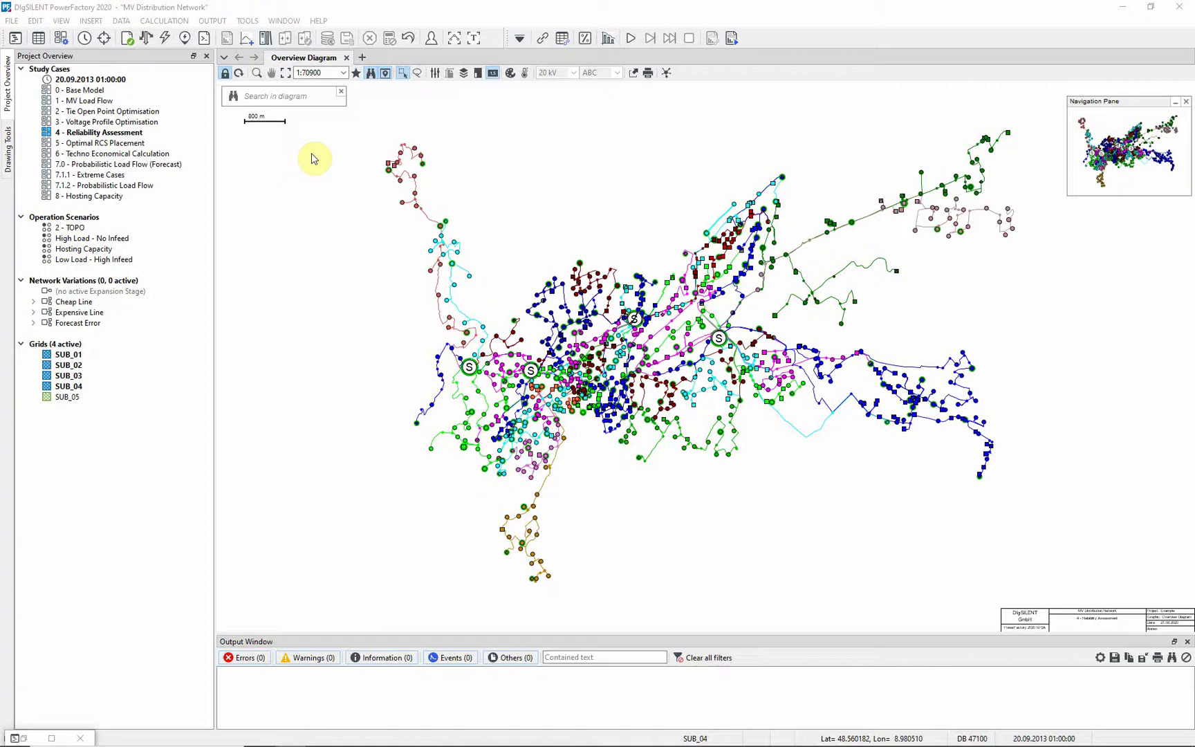
- Zoom into the central part of the network around the substation
click(260, 78)
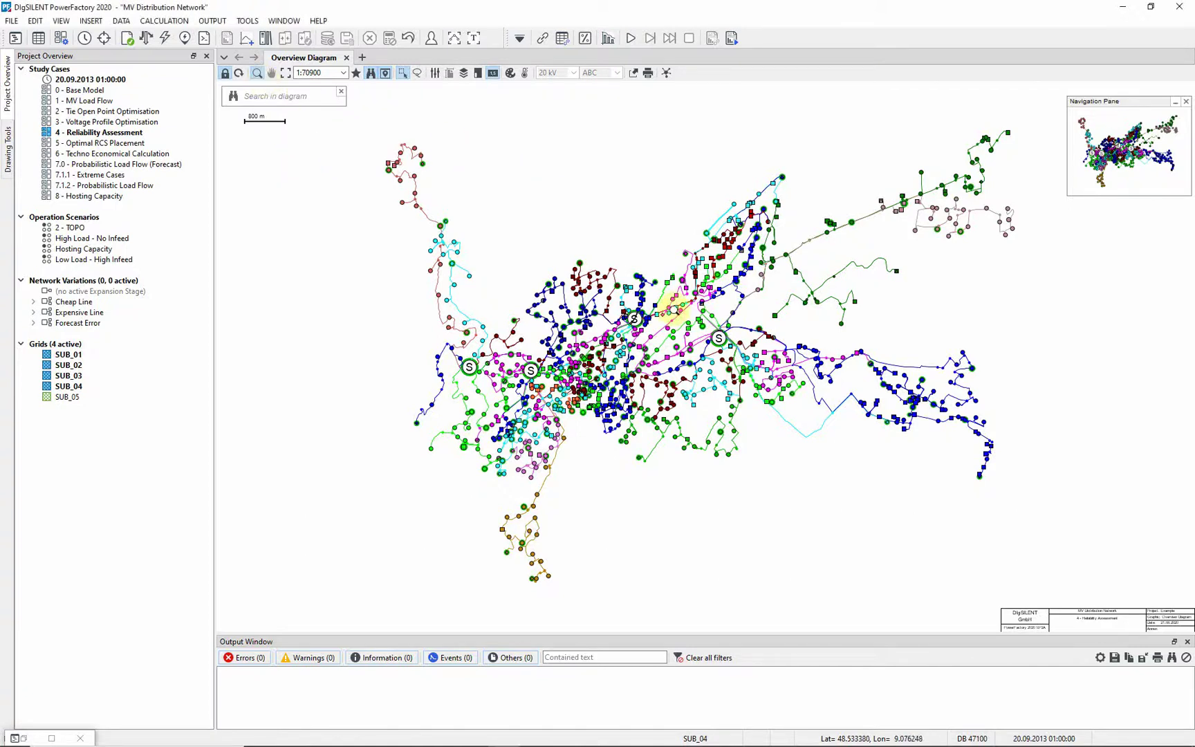
drag(680, 315, 890, 455)
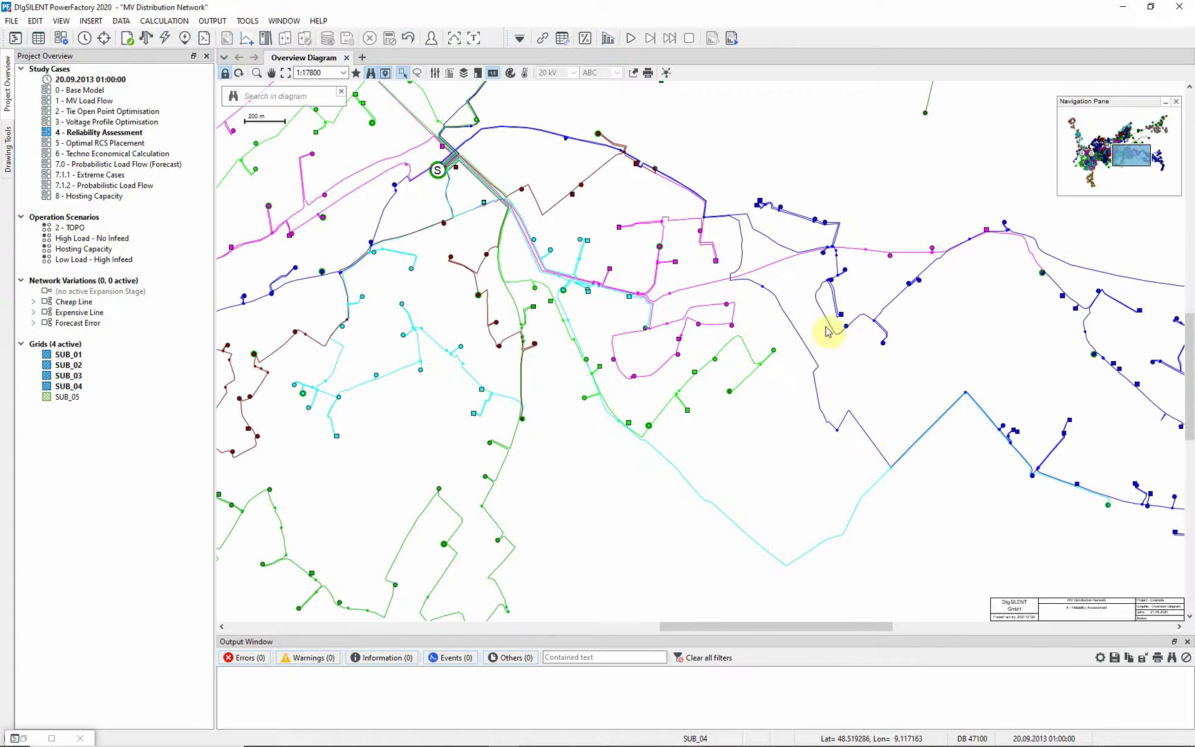
- Check line LN_1834's reliability failure data, closing it without changes
click(772, 265)
right_click(773, 267)
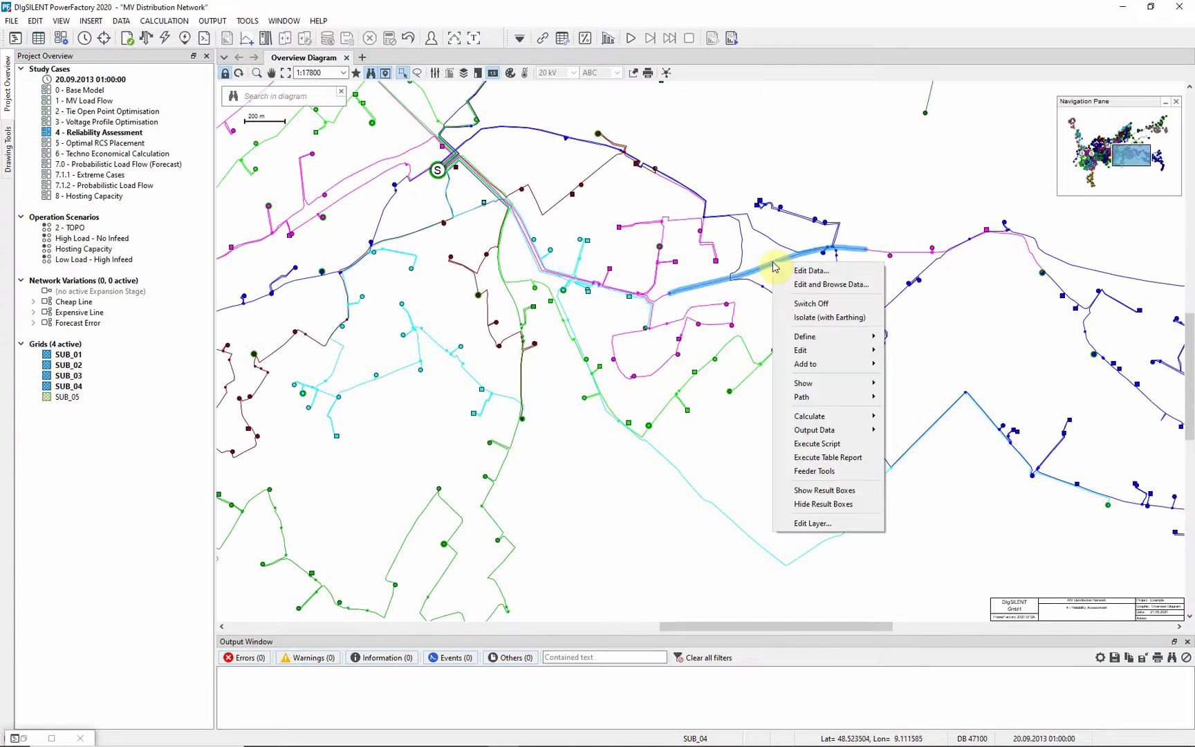
click(778, 272)
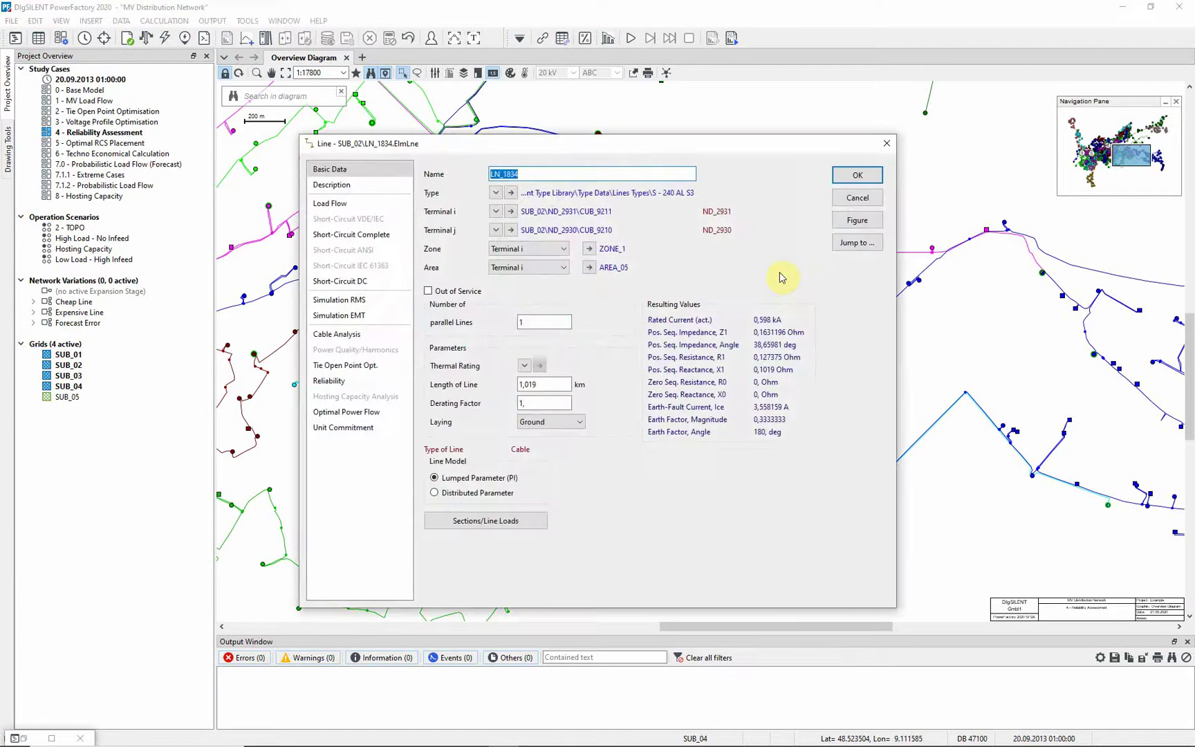
click(330, 384)
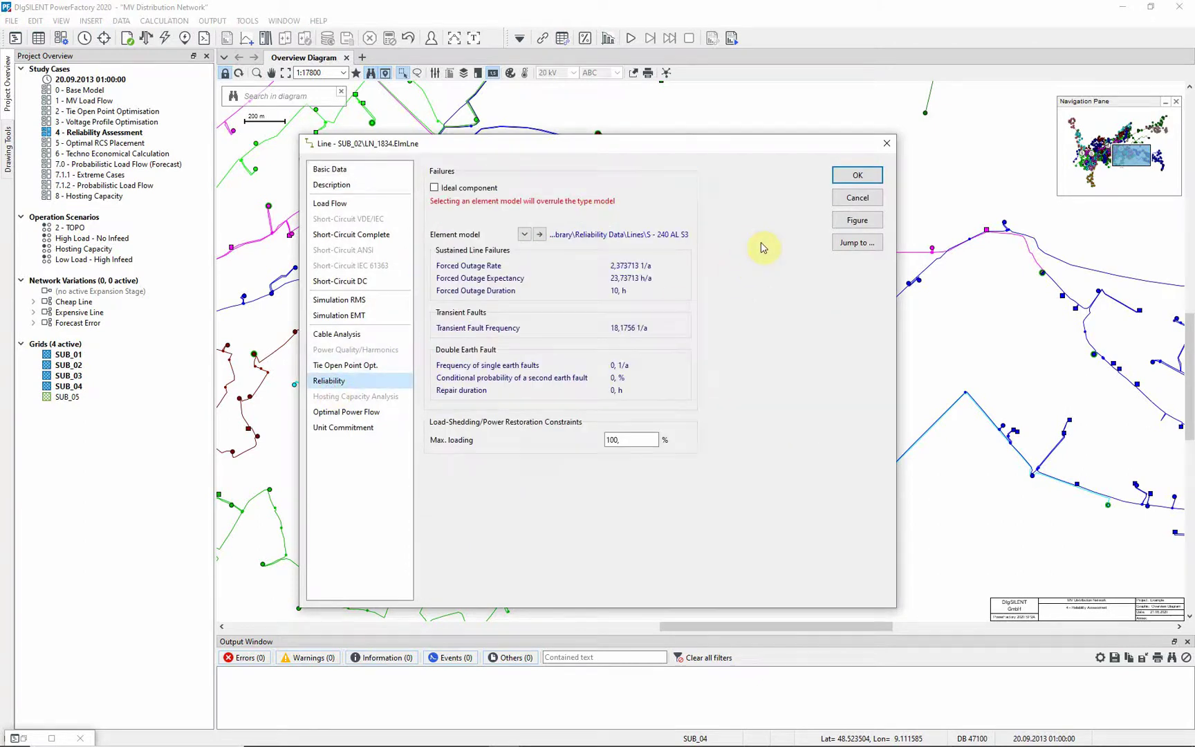
click(855, 199)
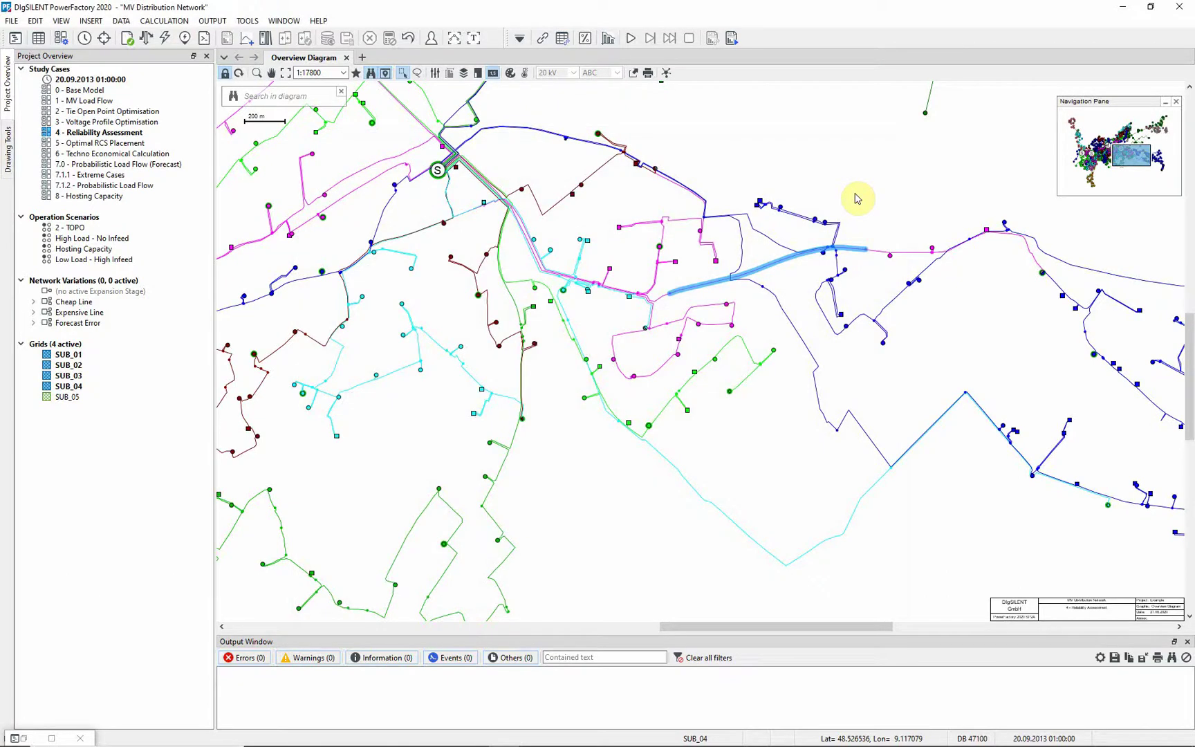
- Set de-energised elements to colour 4 (blue) in the project colour settings
click(513, 76)
click(743, 199)
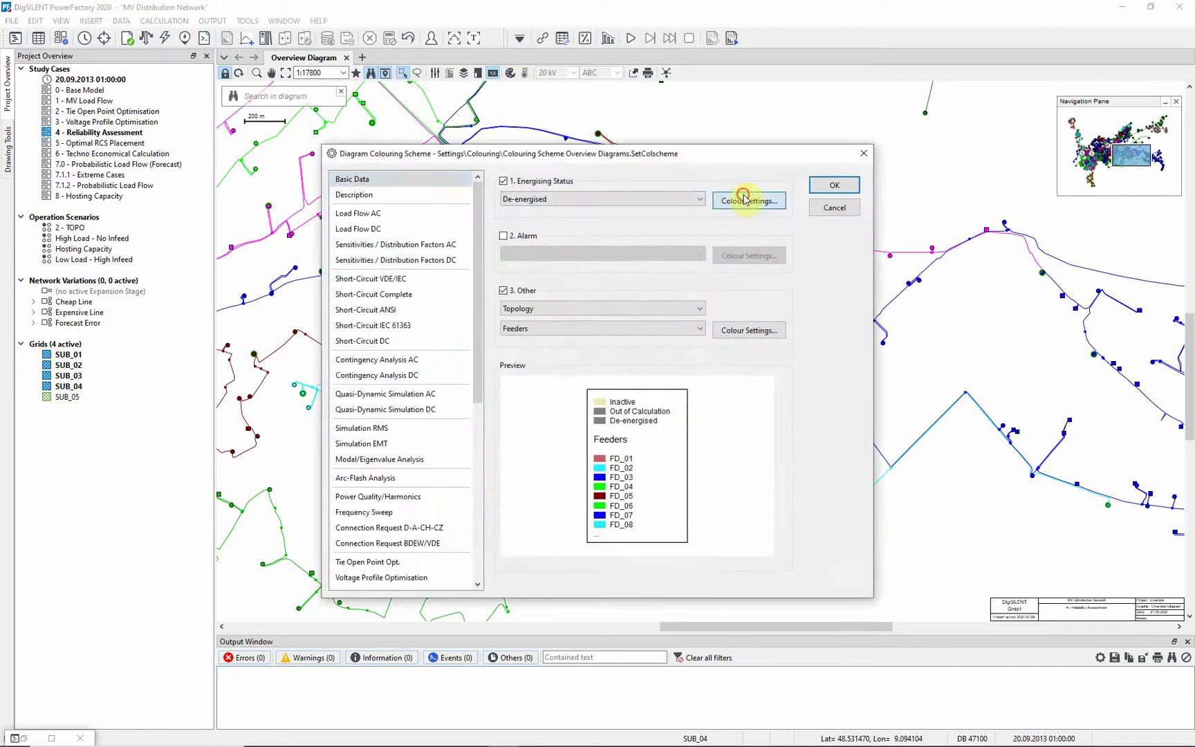
click(515, 179)
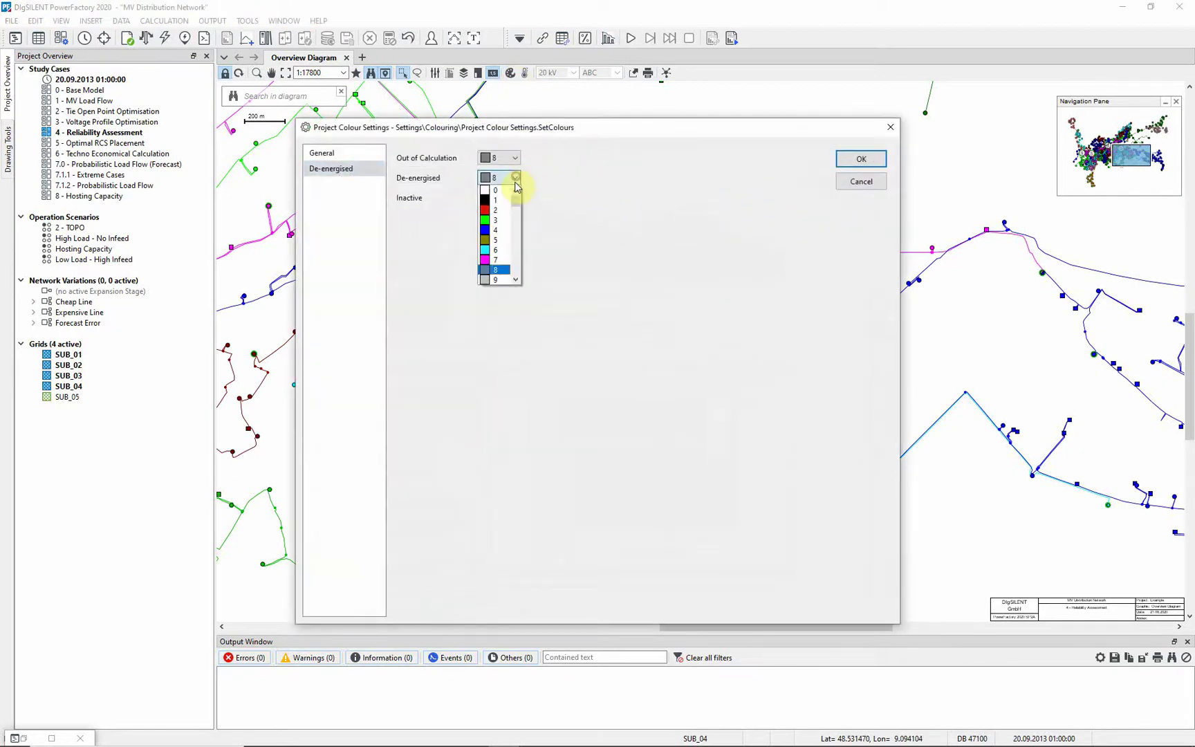
click(496, 230)
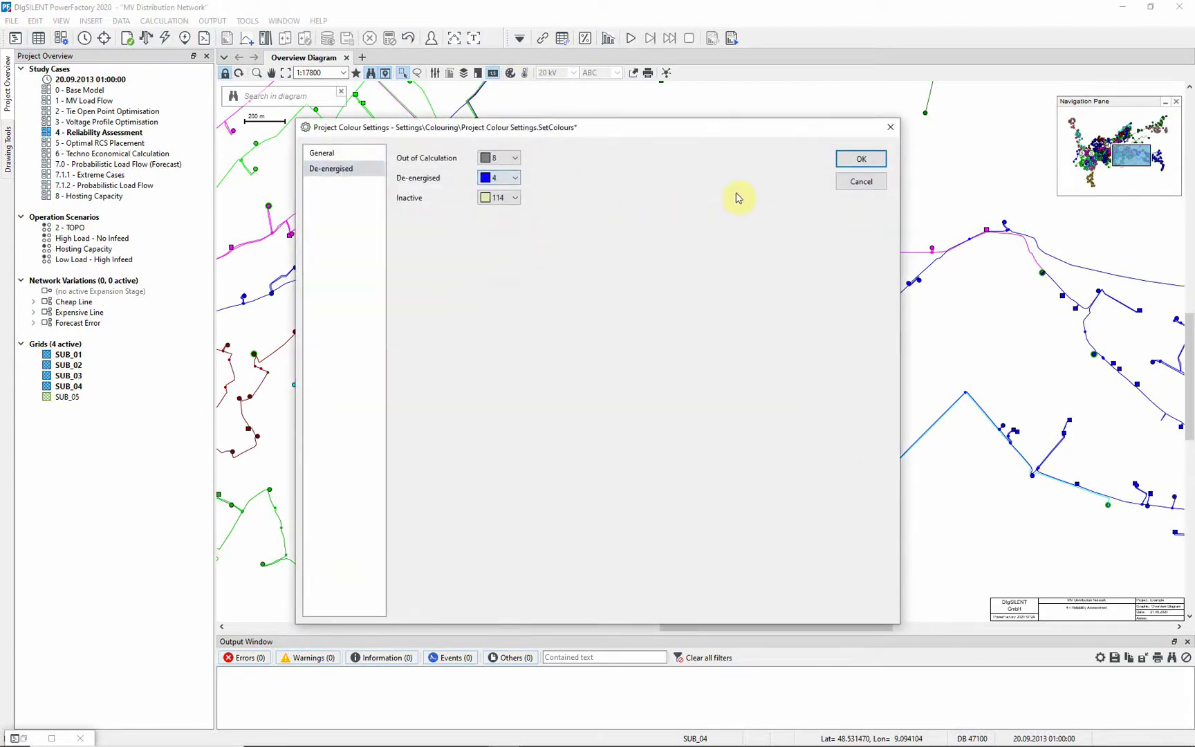
click(845, 165)
click(834, 181)
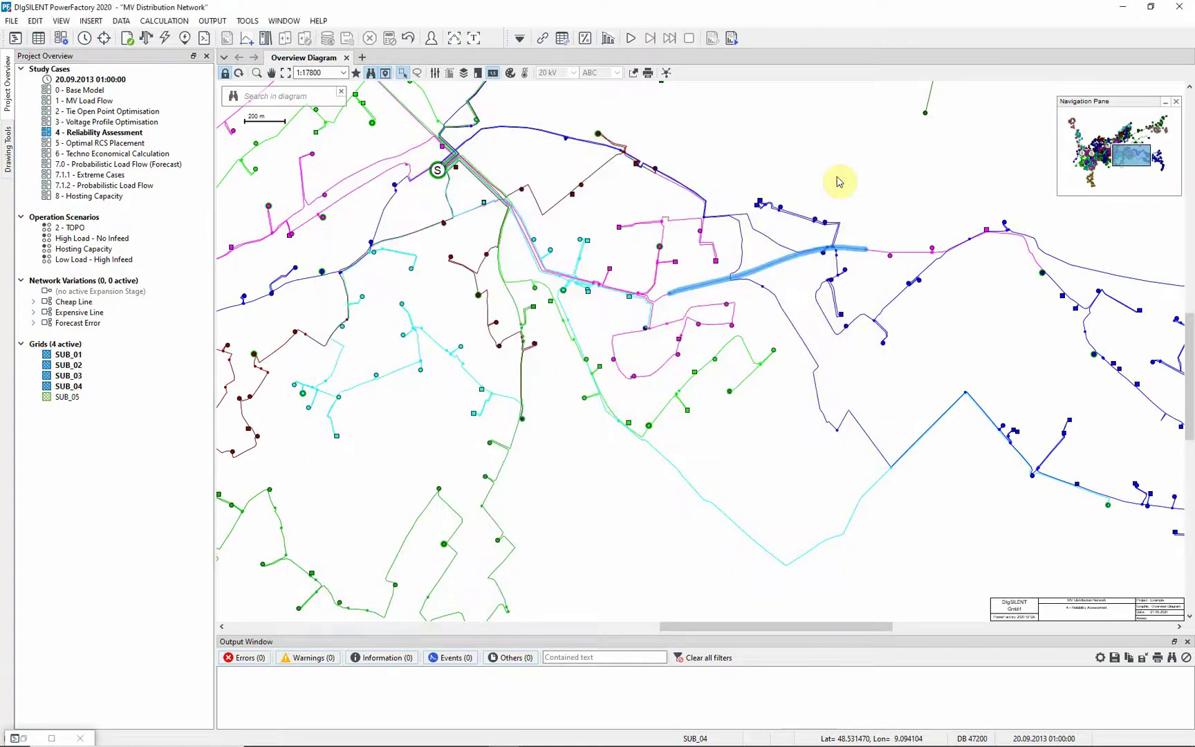
- Run an optimal power restoration for a fault on line LN_1834
right_click(785, 264)
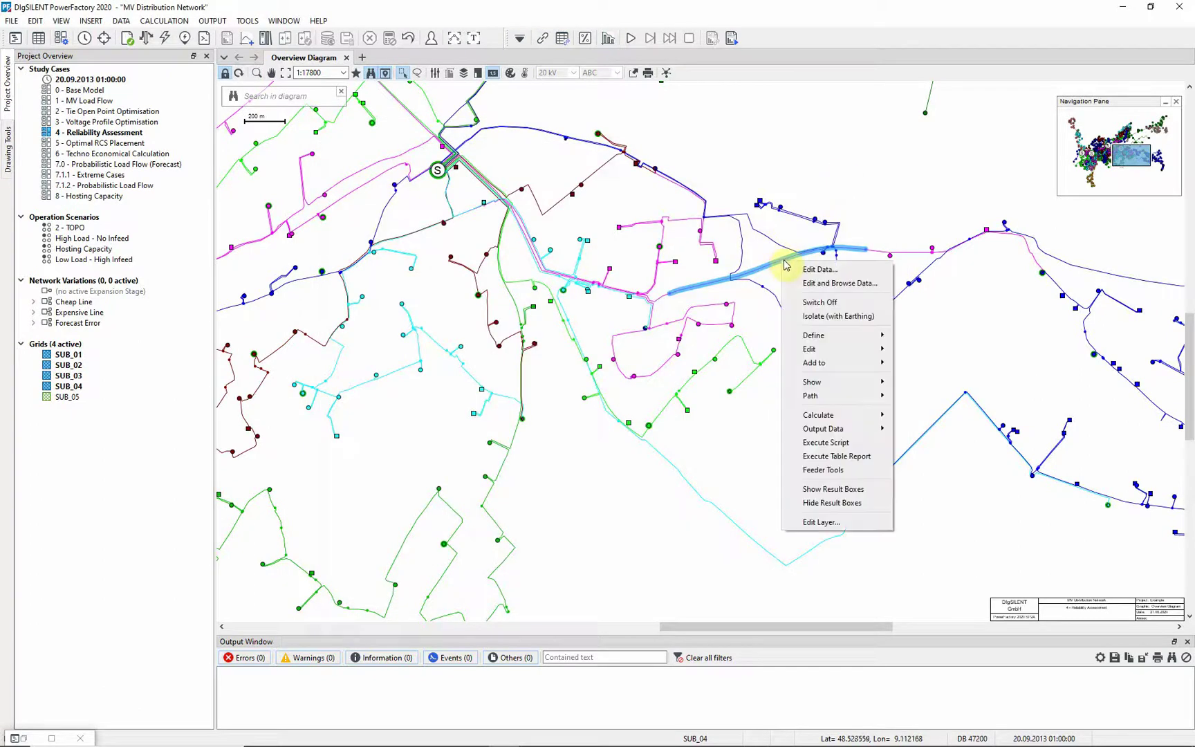
mouse_move(885, 413)
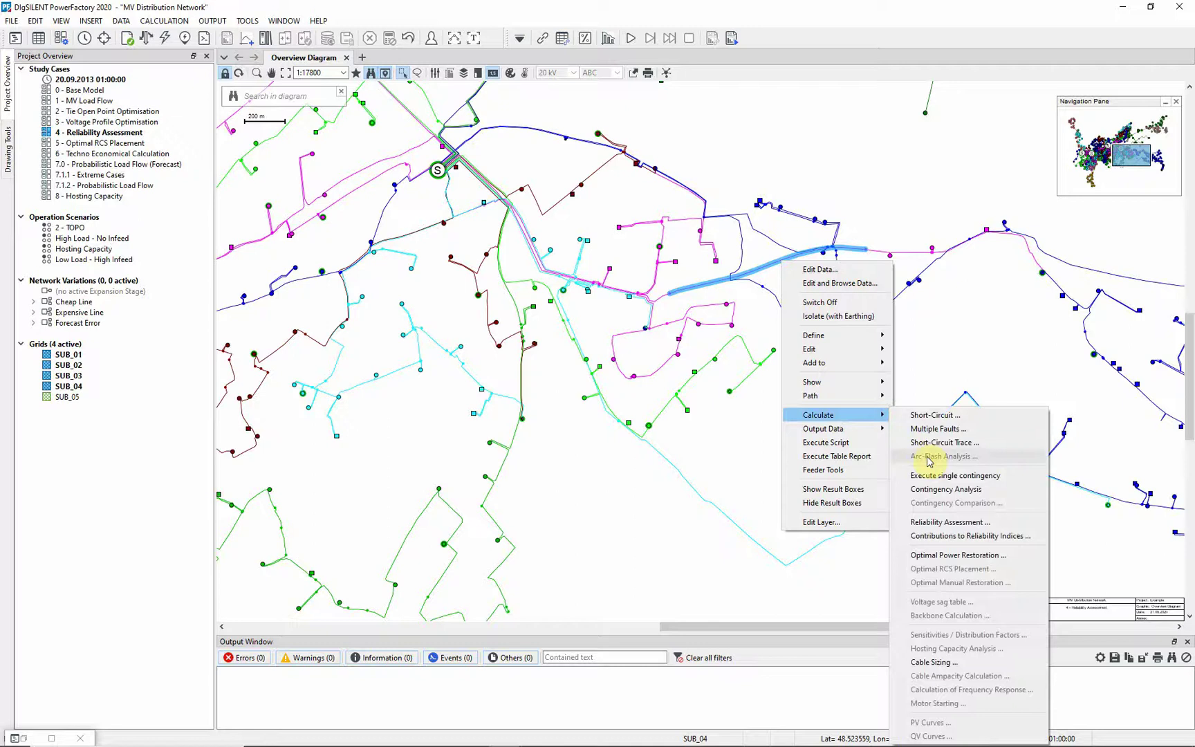
click(972, 555)
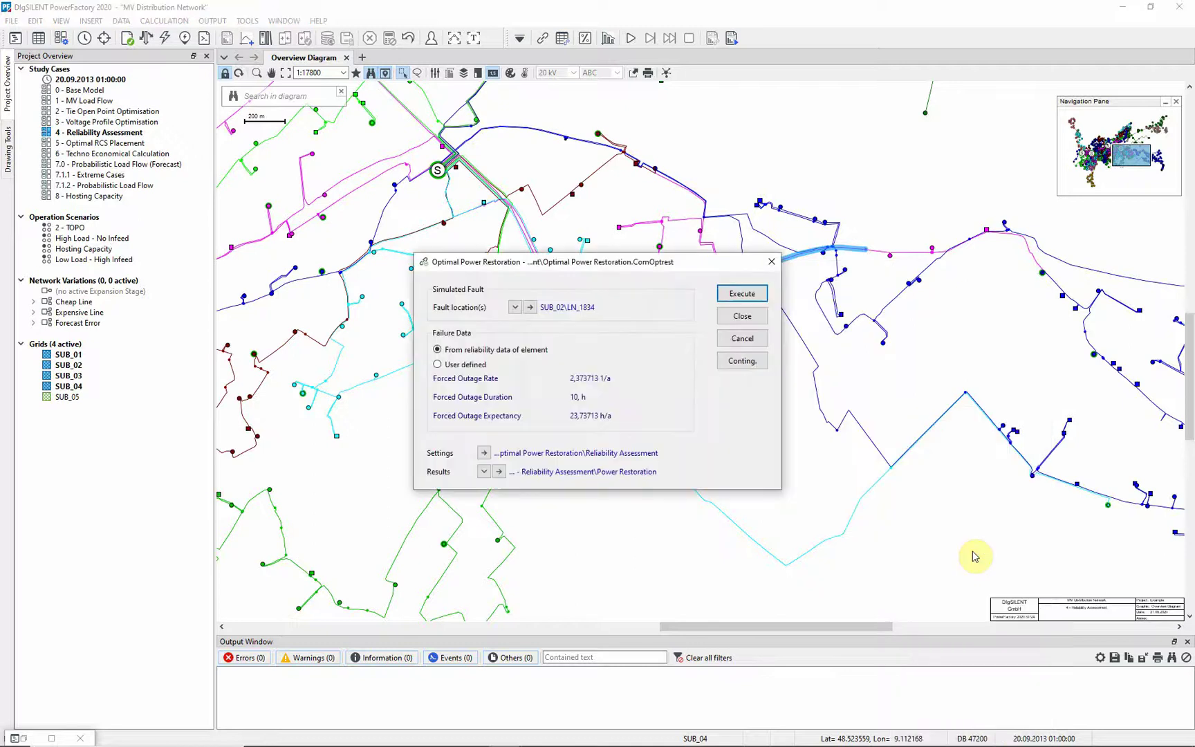
click(737, 296)
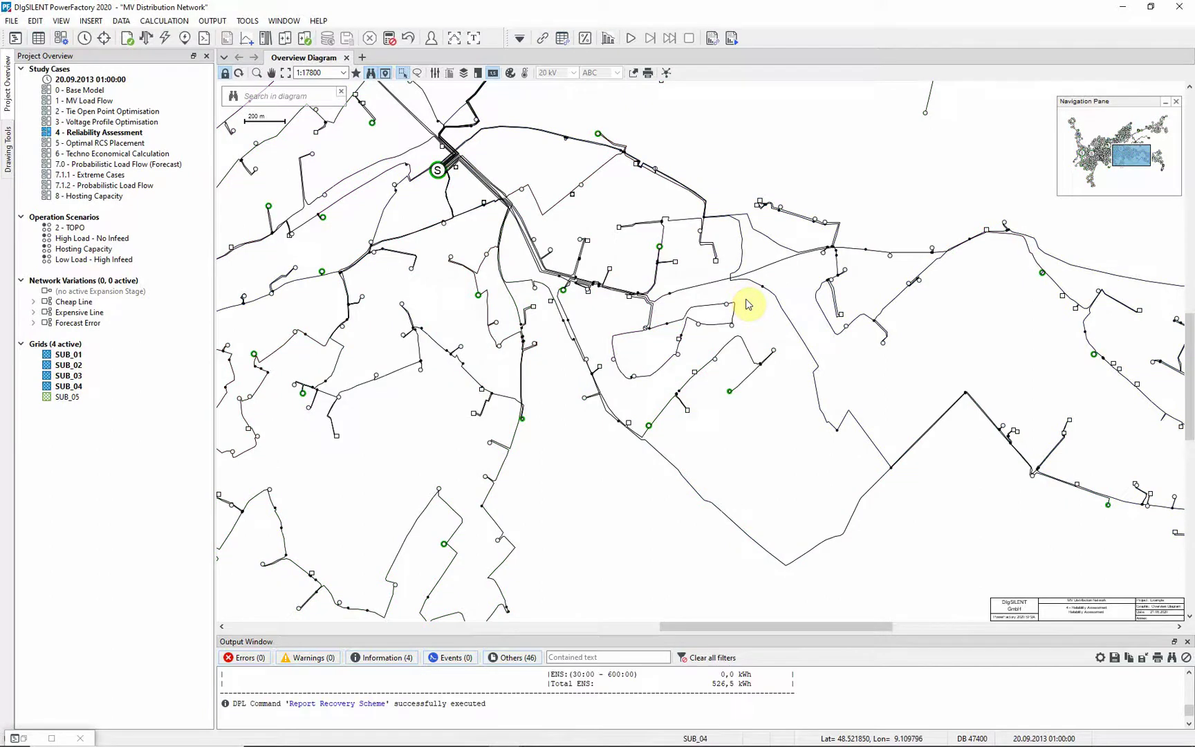
- Read the recovery report: 1053,0 kW restored, 526,5 kWh not supplied
click(474, 38)
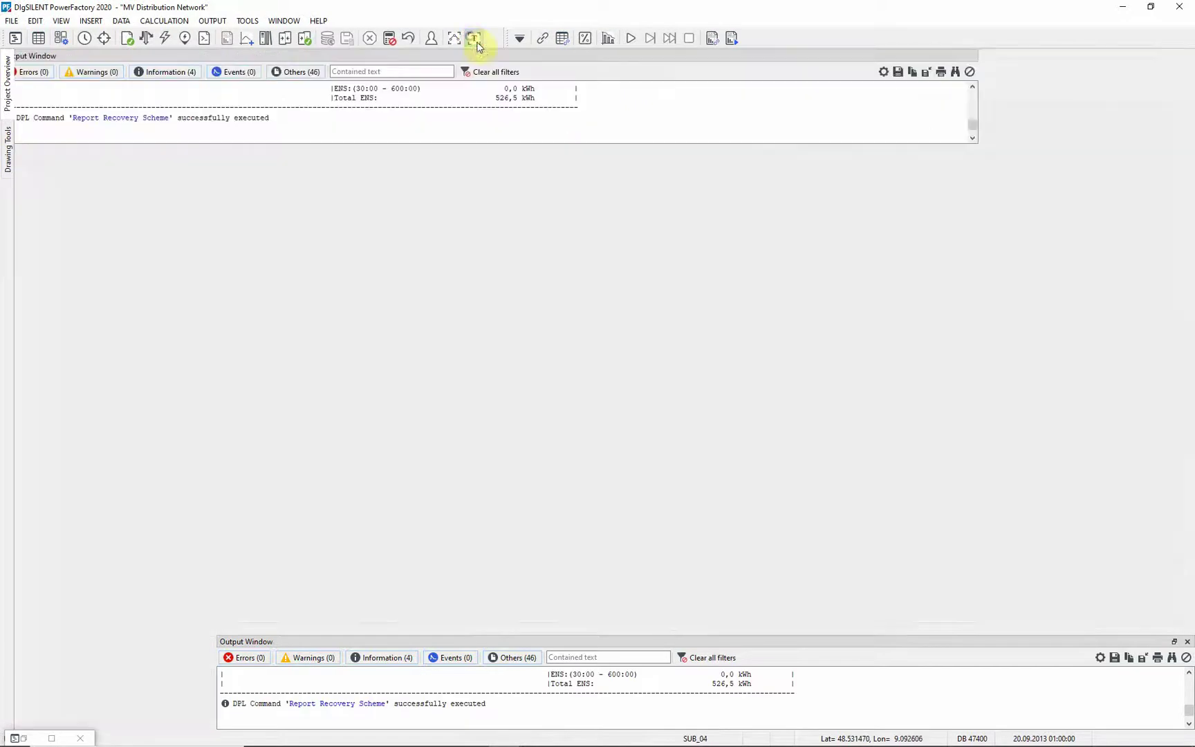
drag(1188, 451, 1179, 138)
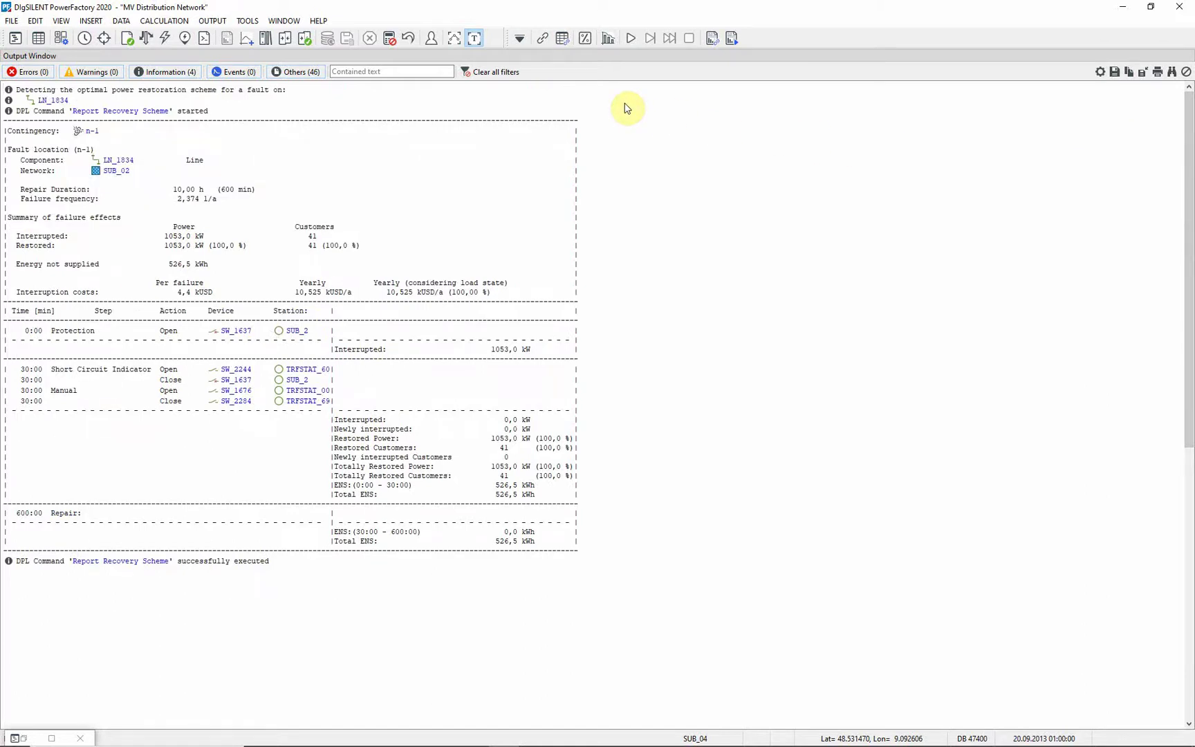
click(475, 38)
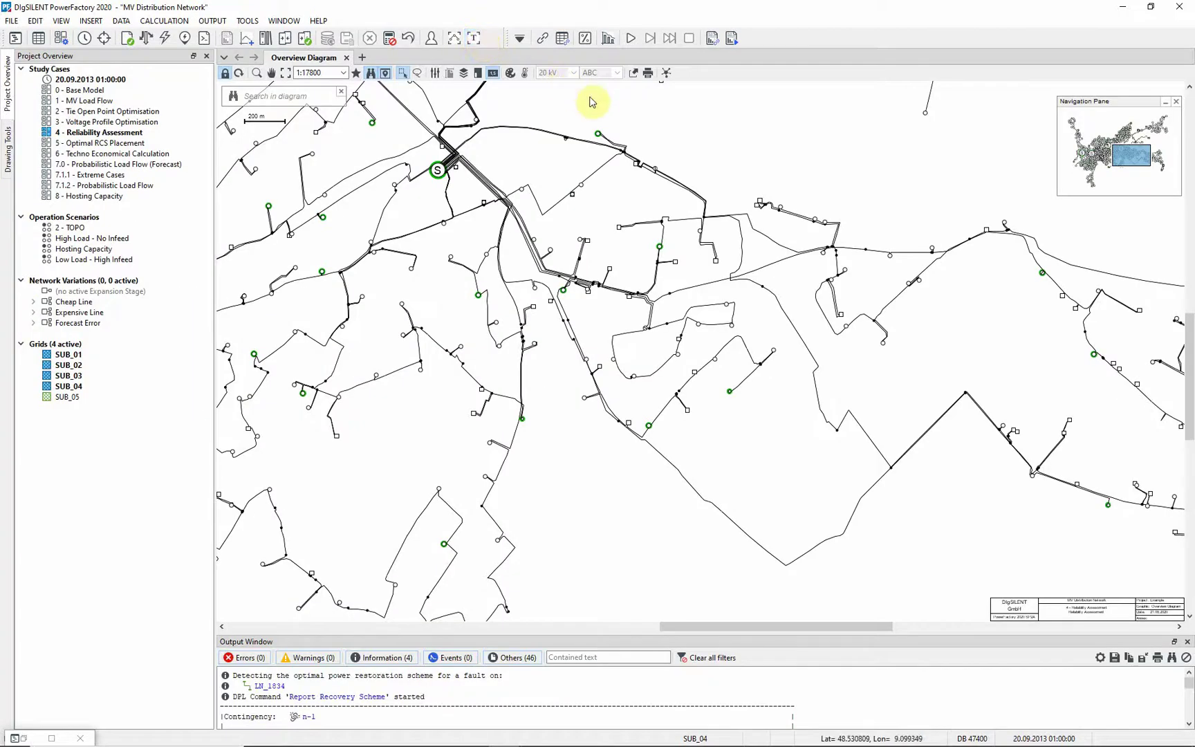
- Switch to the power restoration tools and select the n-1 contingency
click(520, 38)
click(559, 235)
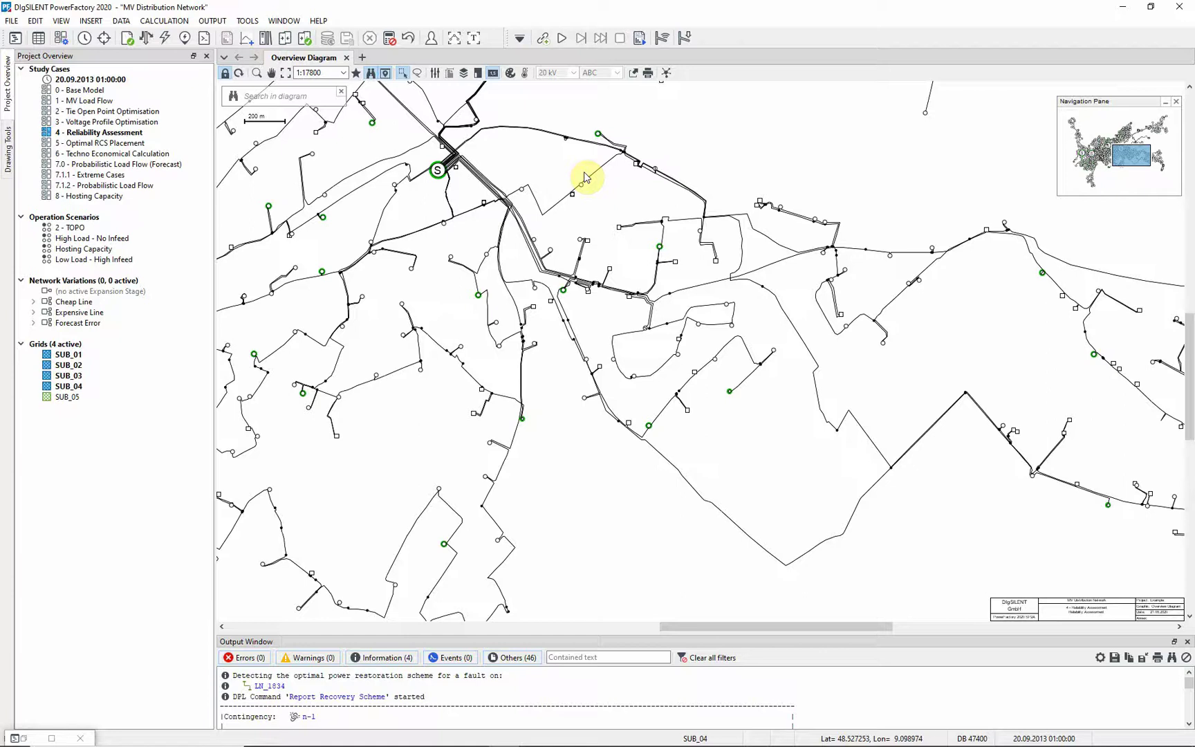
click(562, 39)
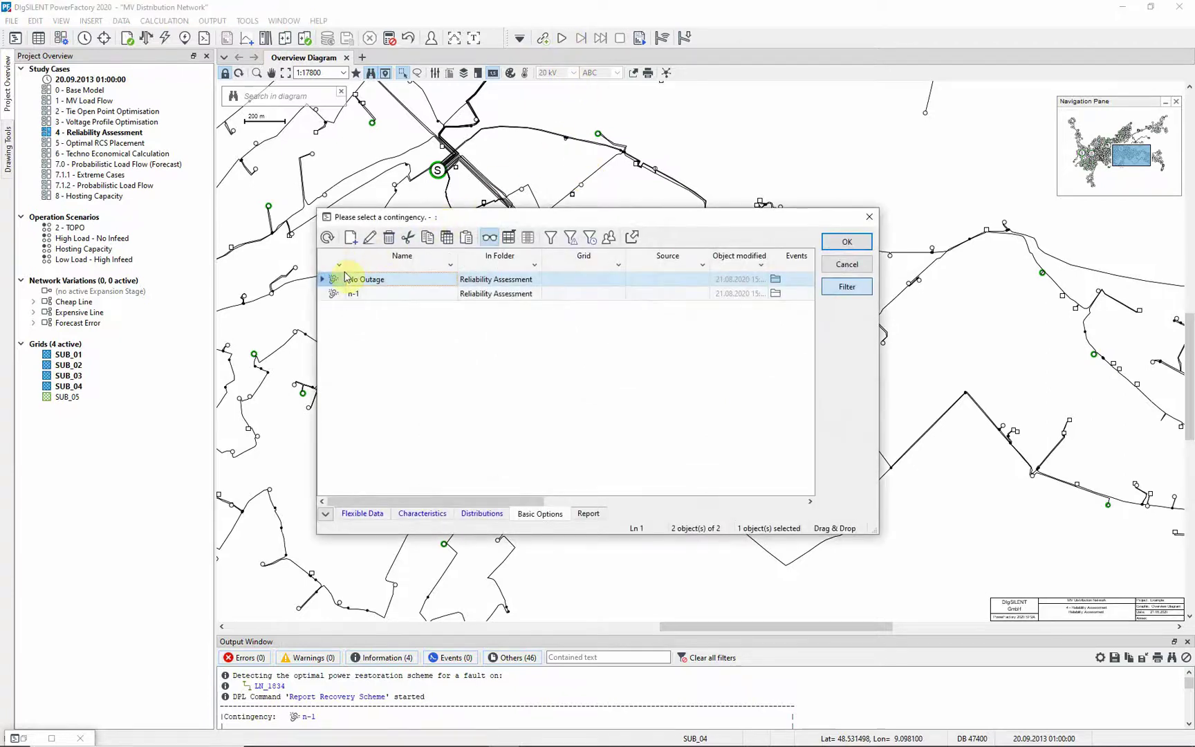
click(332, 297)
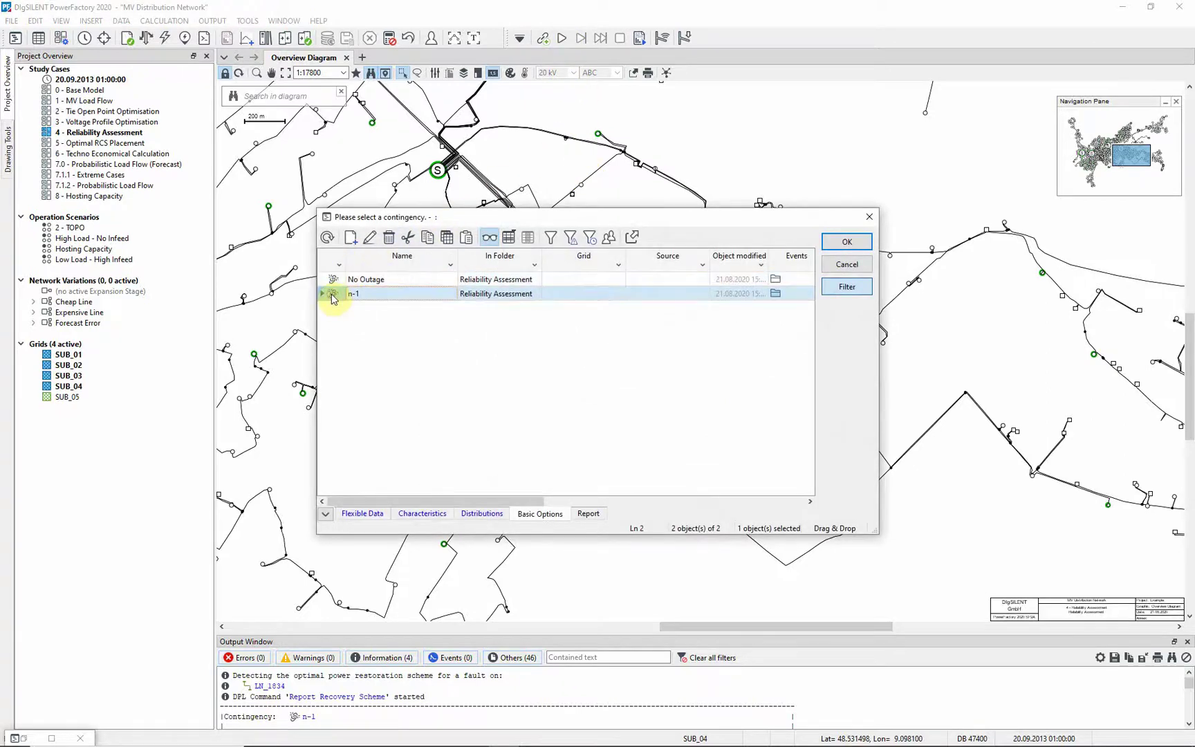
click(835, 243)
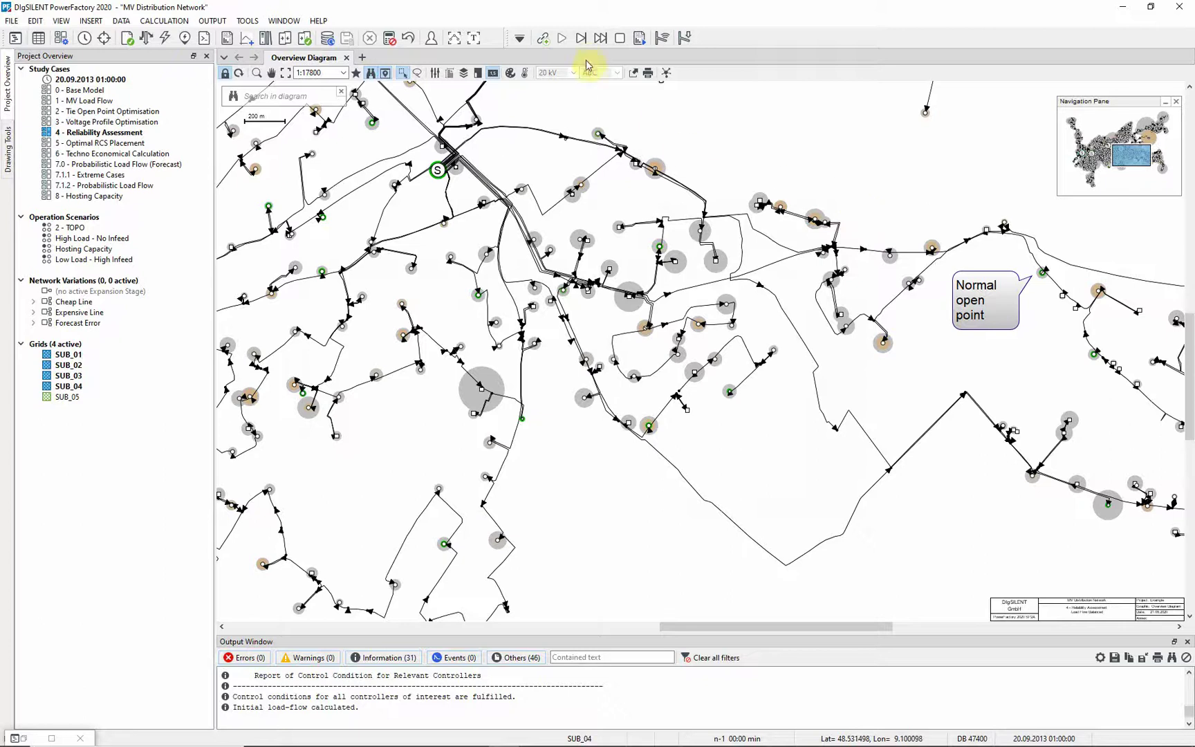
- Start the trace and confirm the protection step opened switch SW_1437
click(582, 39)
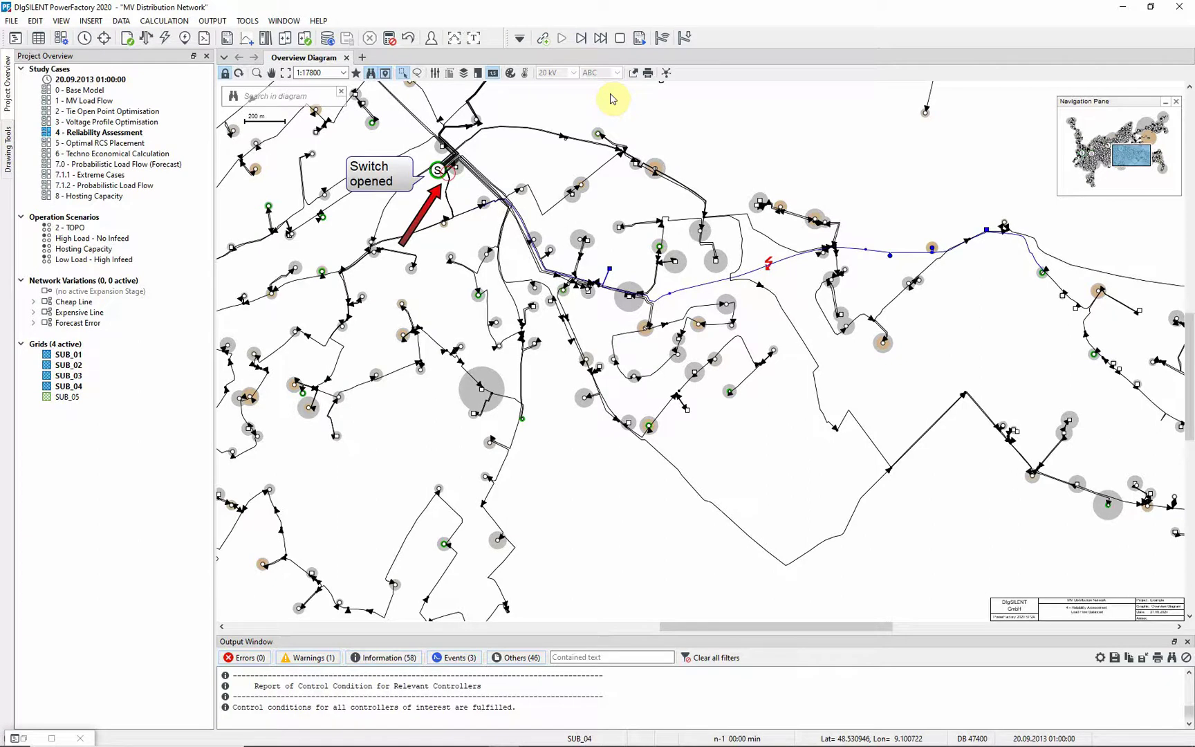
click(474, 41)
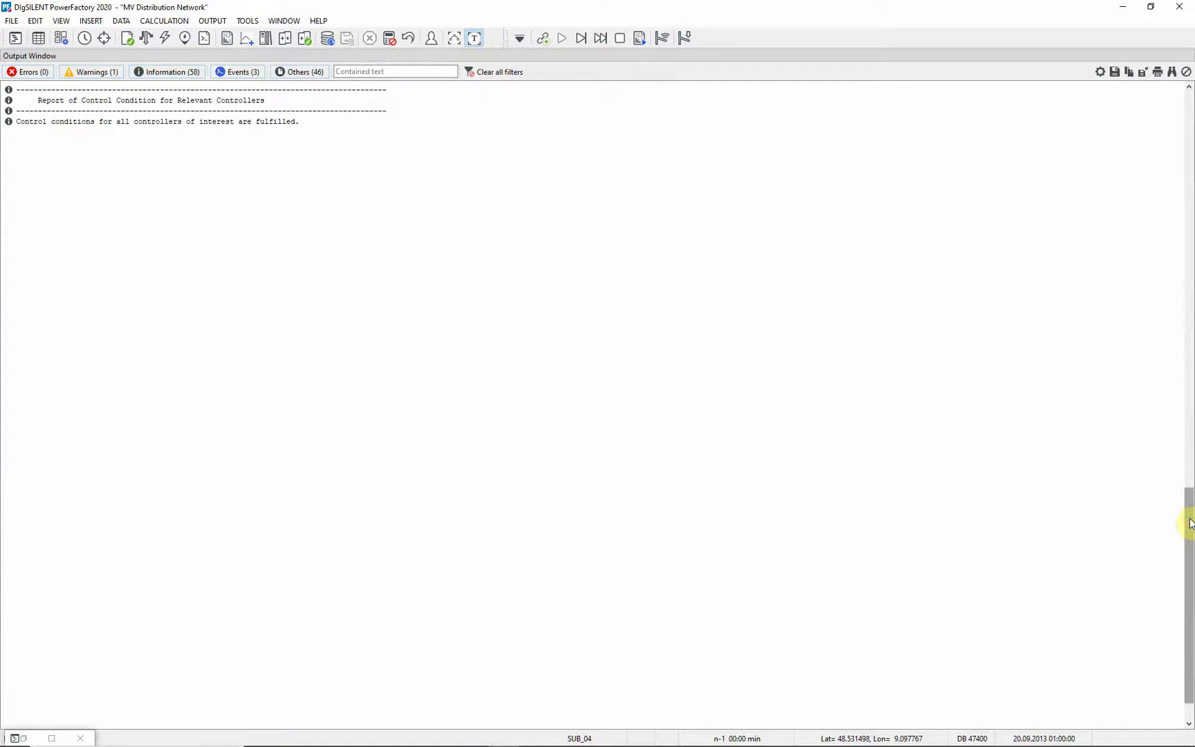
mouse_move(1187, 522)
mouse_down()
mouse_move(1184, 347)
mouse_move(1174, 348)
mouse_up()
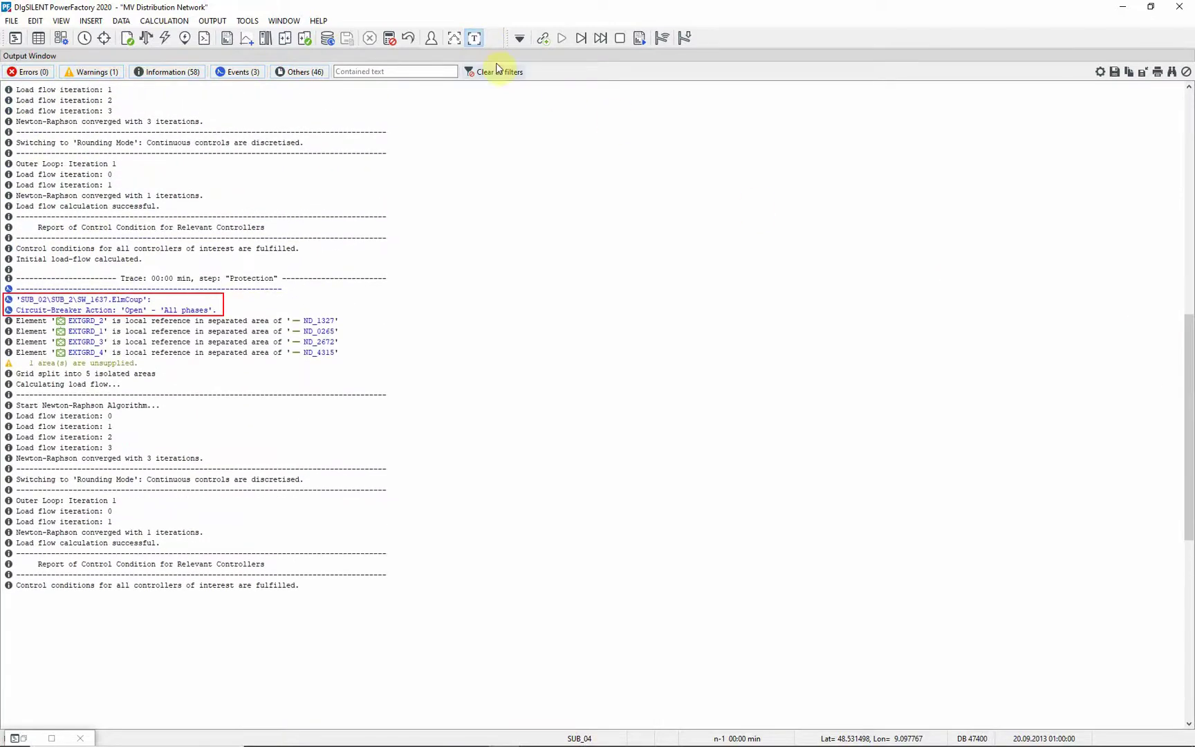
click(475, 41)
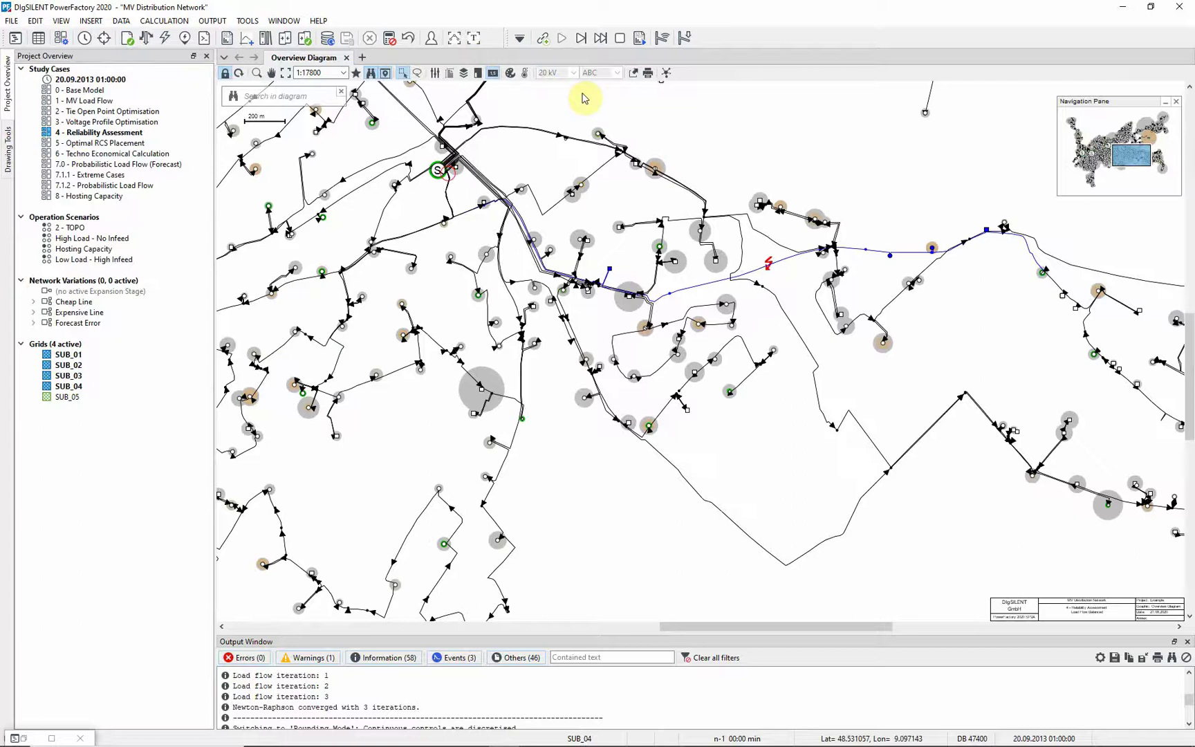
- Step the trace to its final step, with SW_2244 opened and SW_1437 closed
click(581, 41)
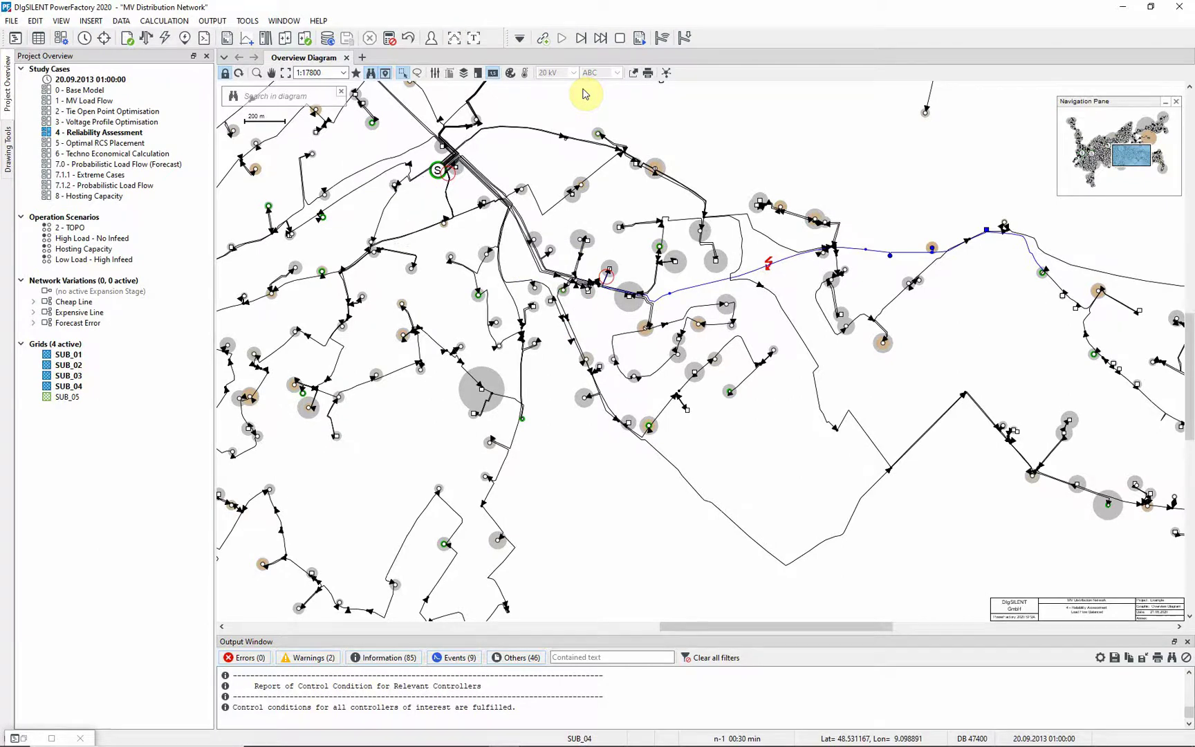
click(474, 38)
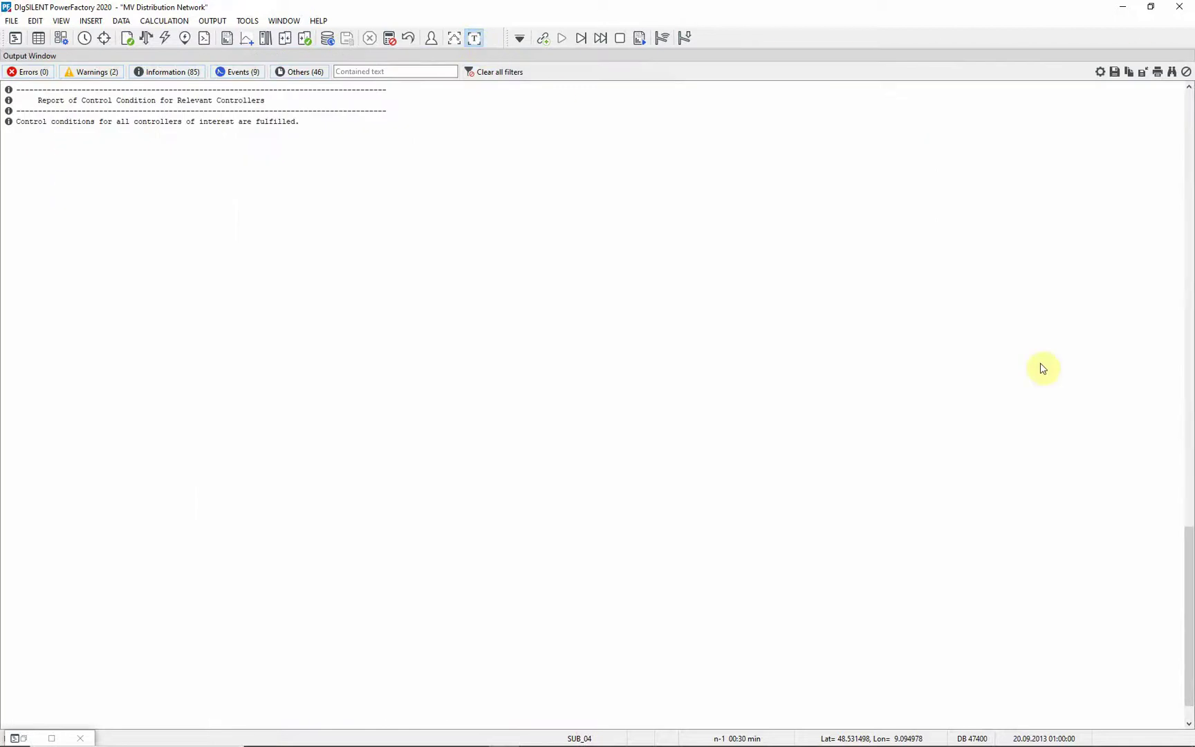
drag(1189, 572, 1189, 422)
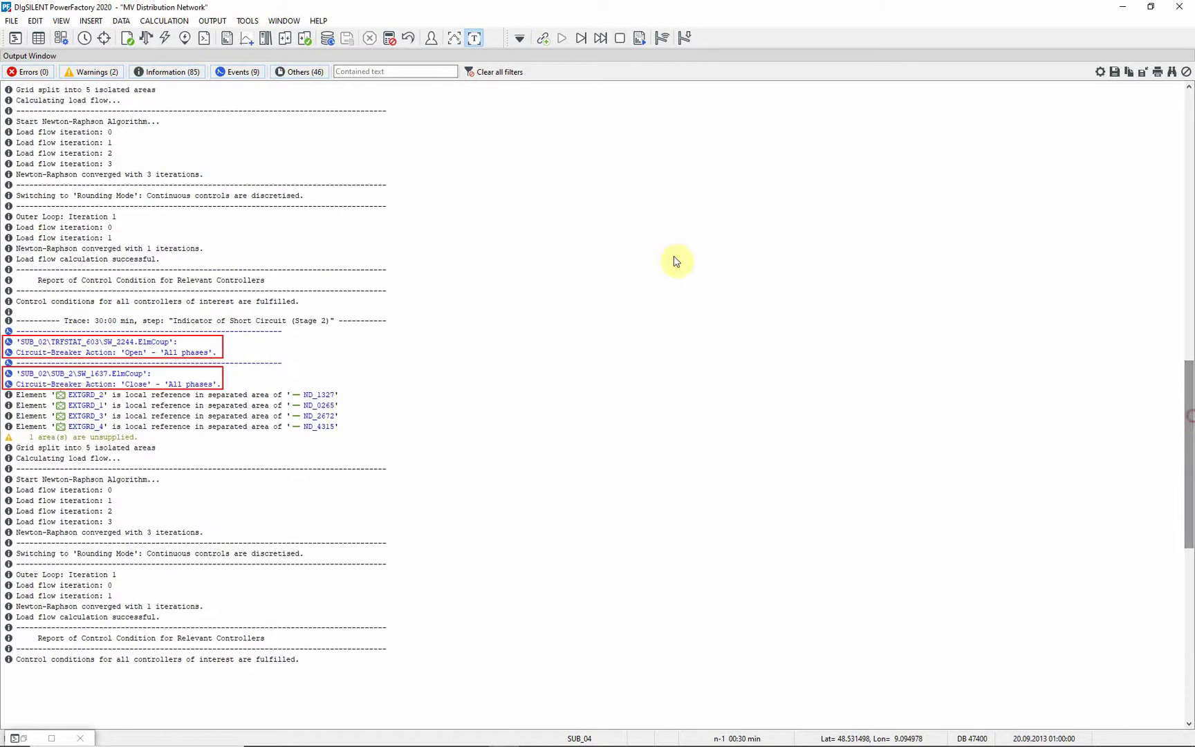
click(475, 39)
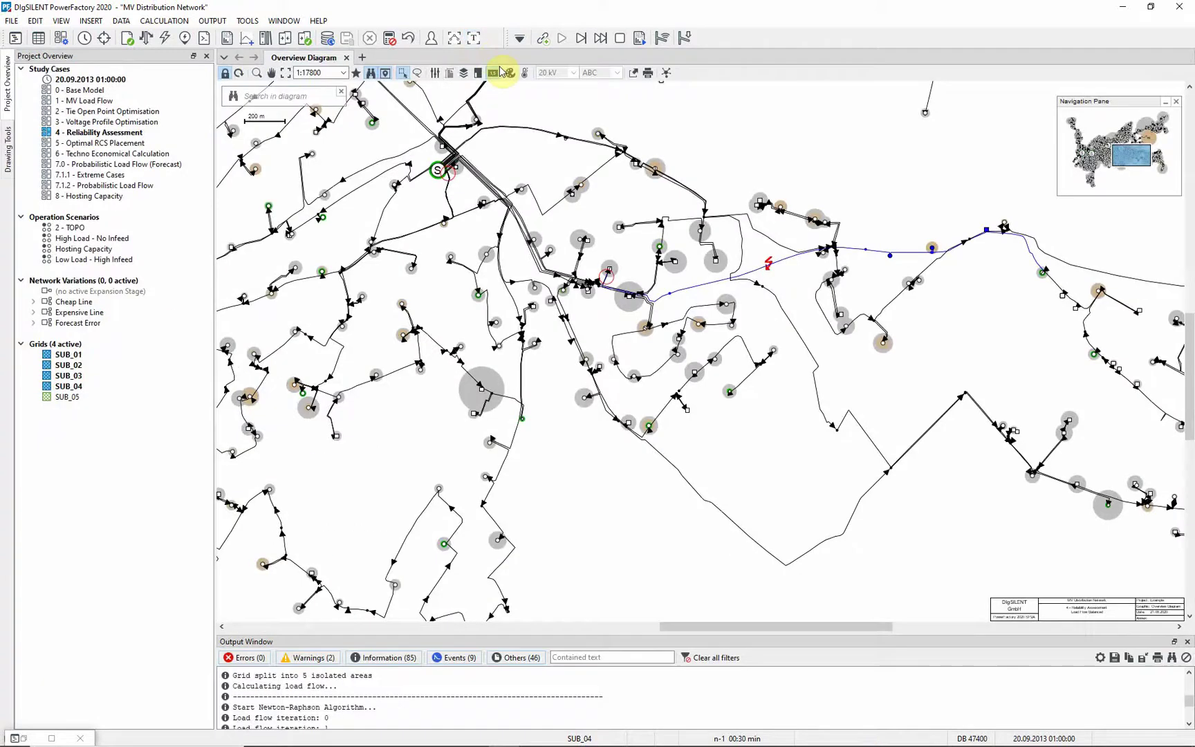
click(581, 40)
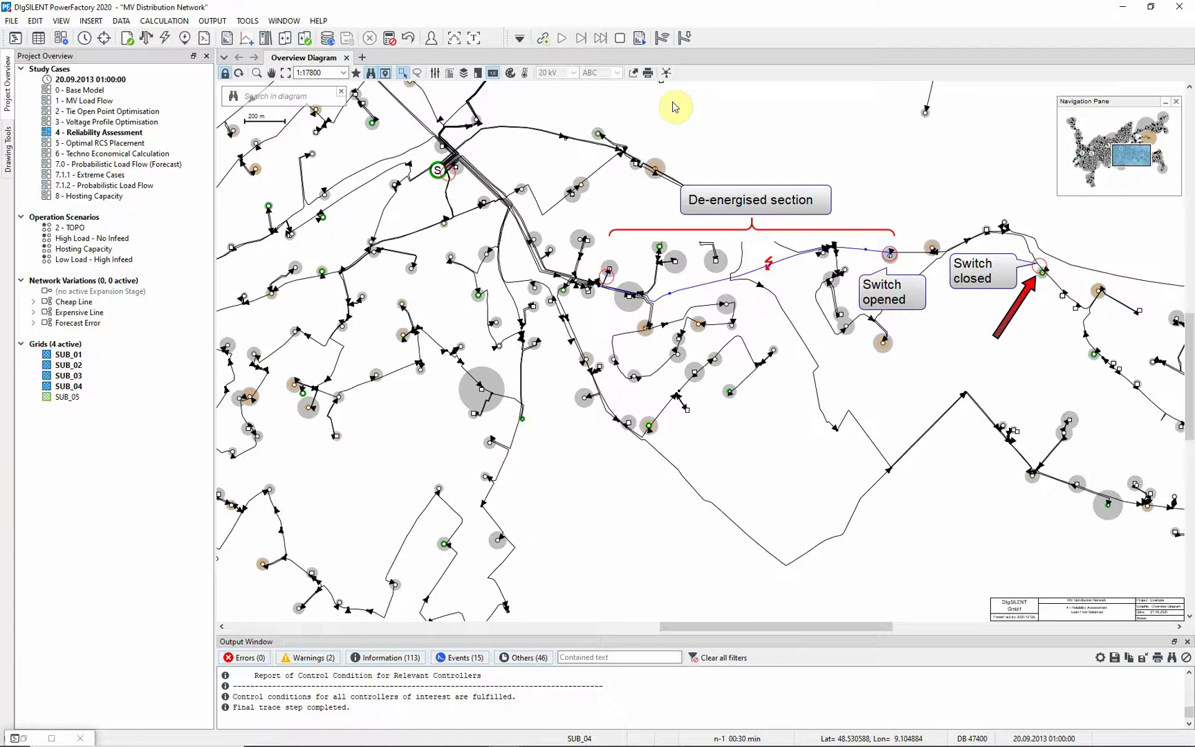
- Stop the trace and define a planned outage of LN_1224 ending 01.06.2013
click(619, 37)
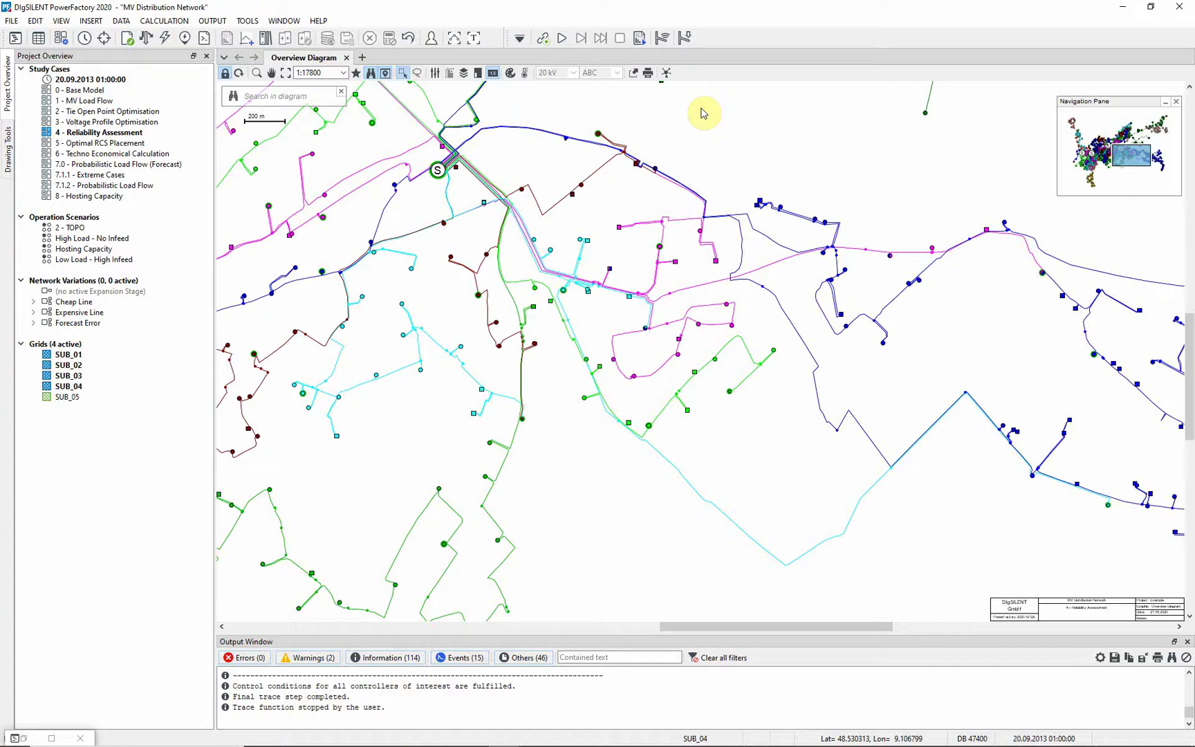
right_click(798, 334)
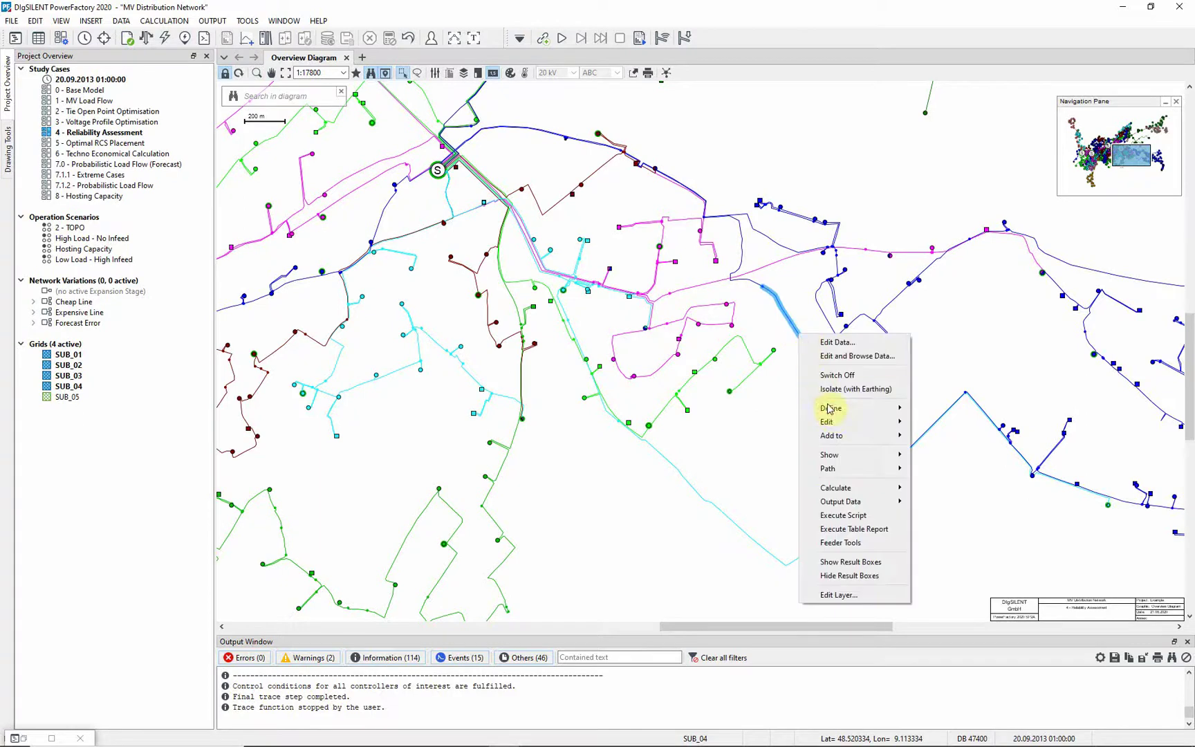
mouse_move(890, 408)
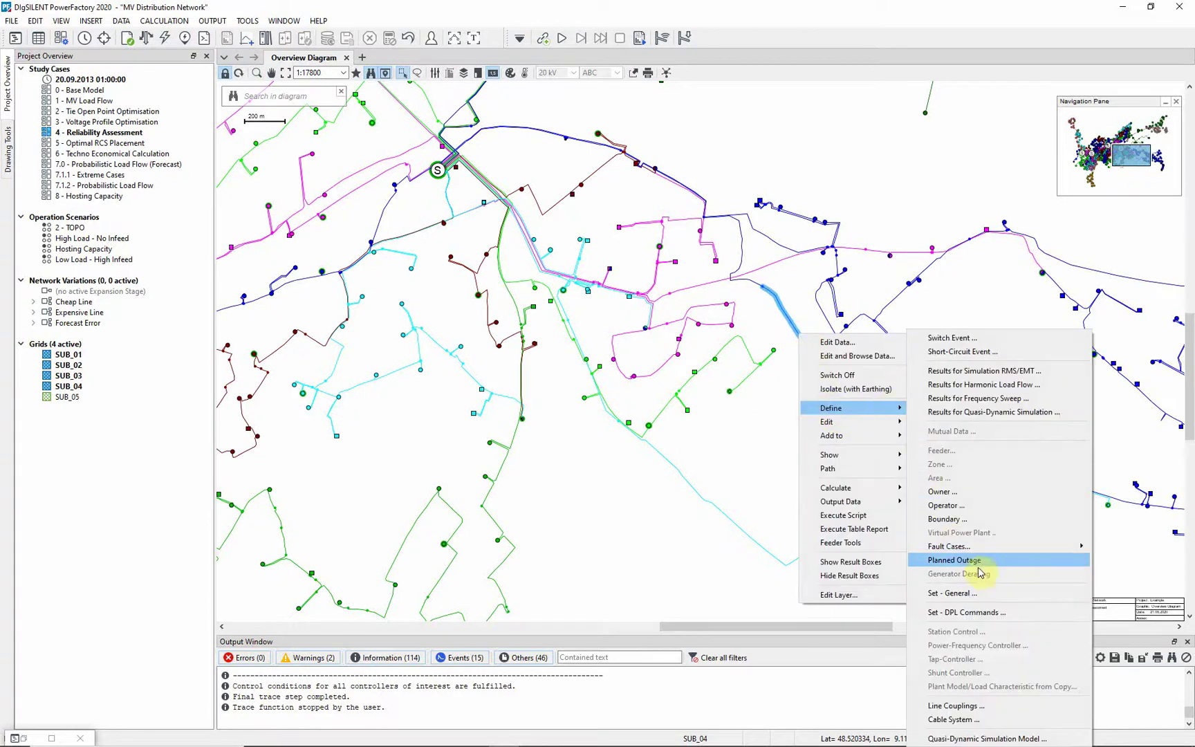
click(1015, 566)
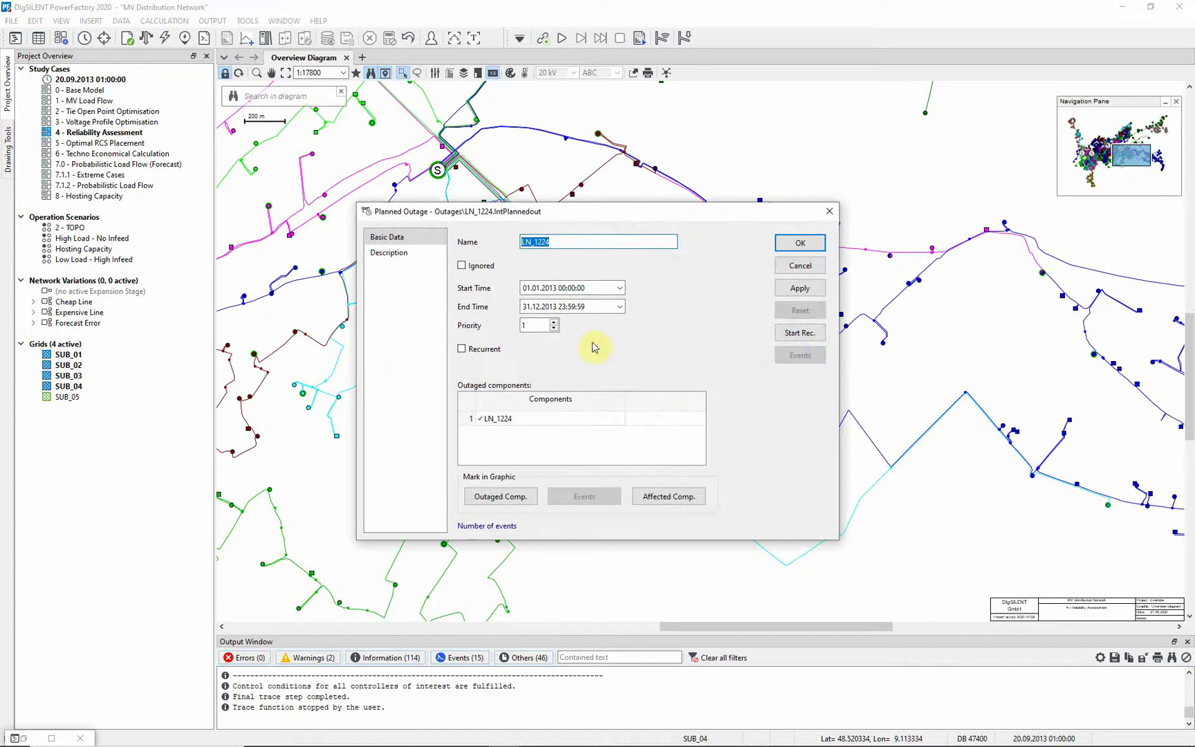
click(527, 307)
double_click(527, 307)
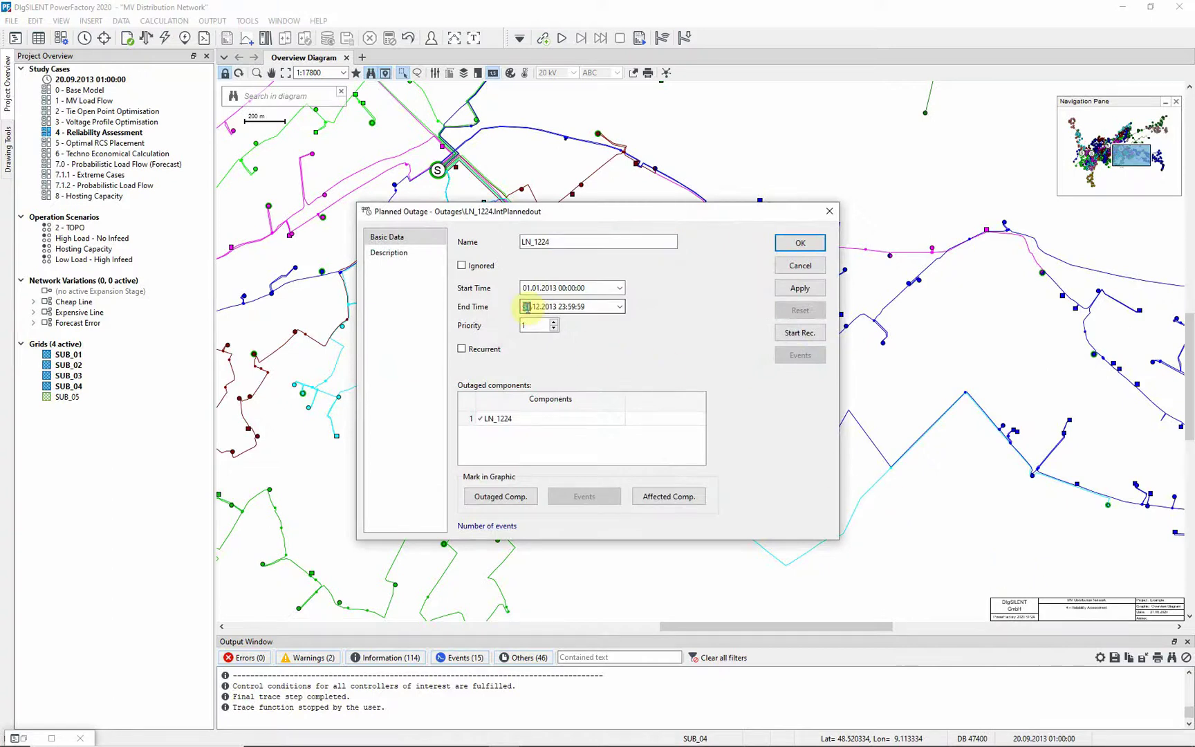
text(01.06)
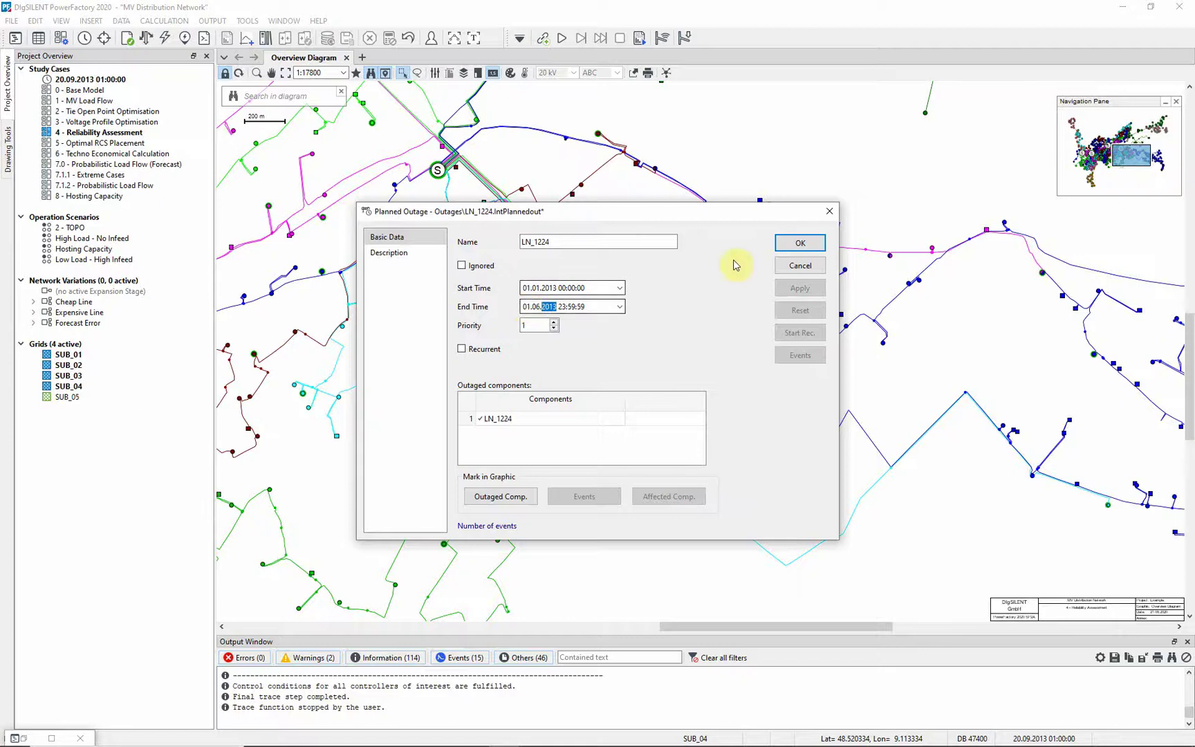
click(800, 243)
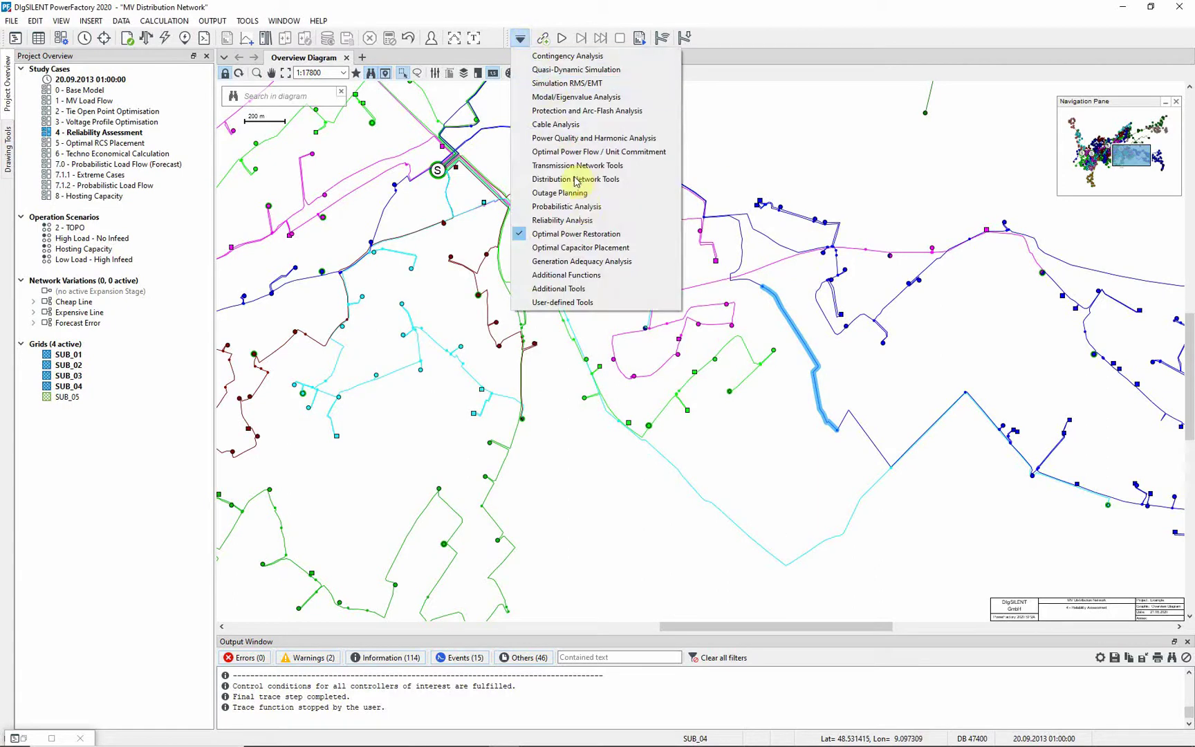
- Run a reliability assessment excluding generators and considering planned maintenance
click(580, 220)
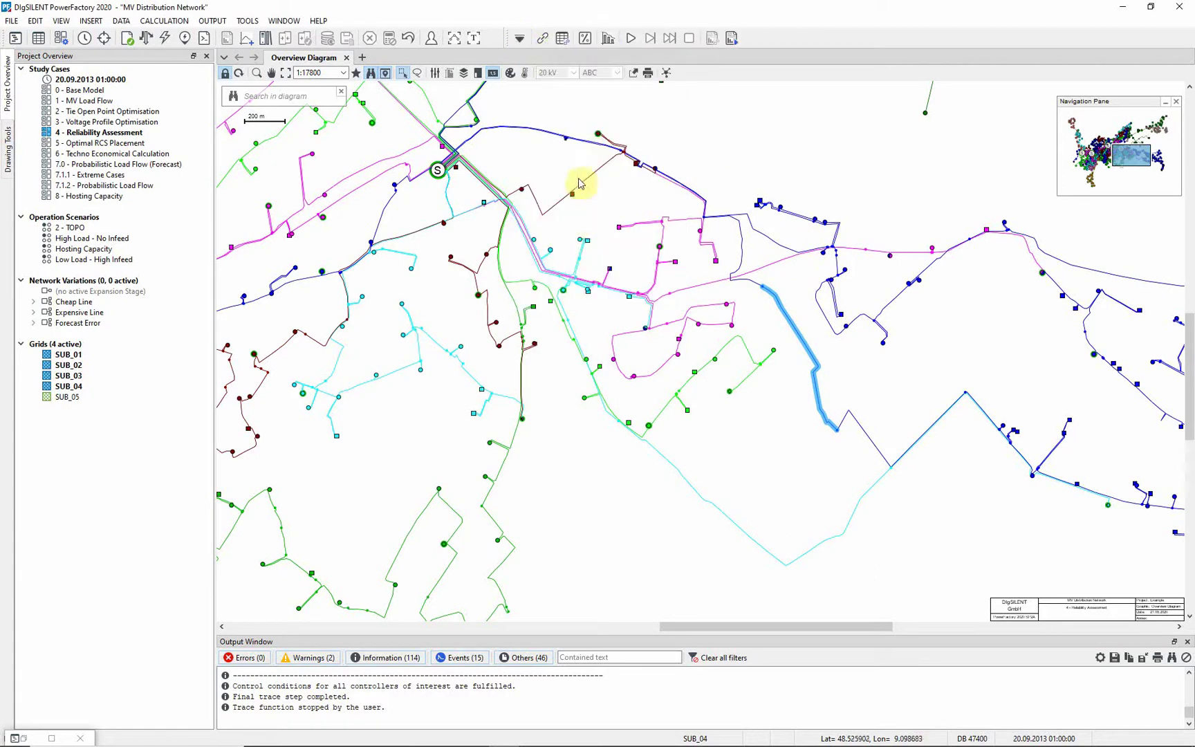
click(545, 38)
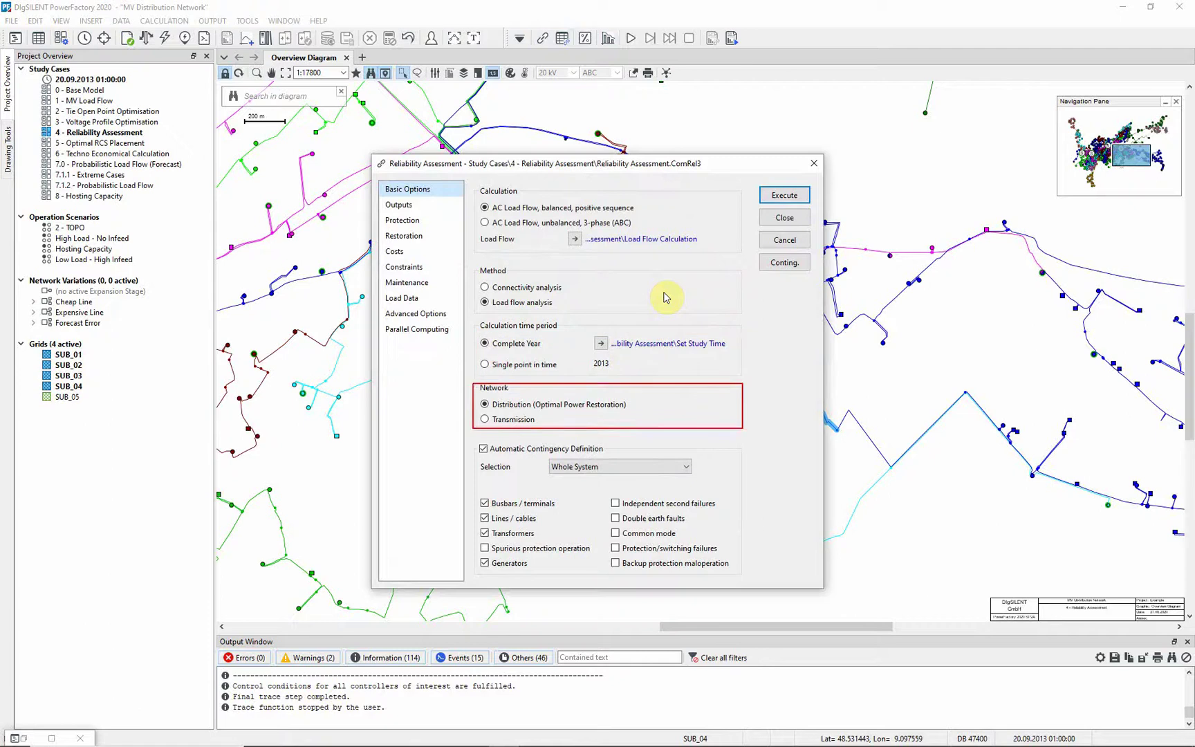
click(485, 563)
click(484, 563)
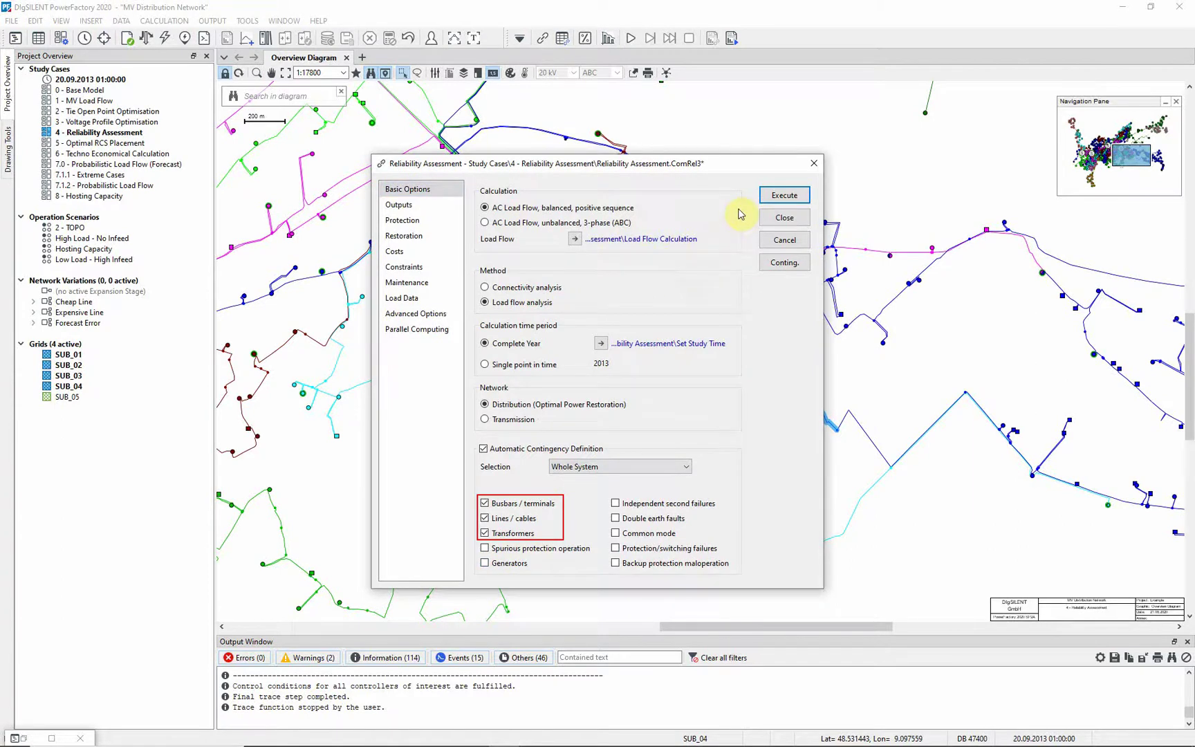
click(402, 254)
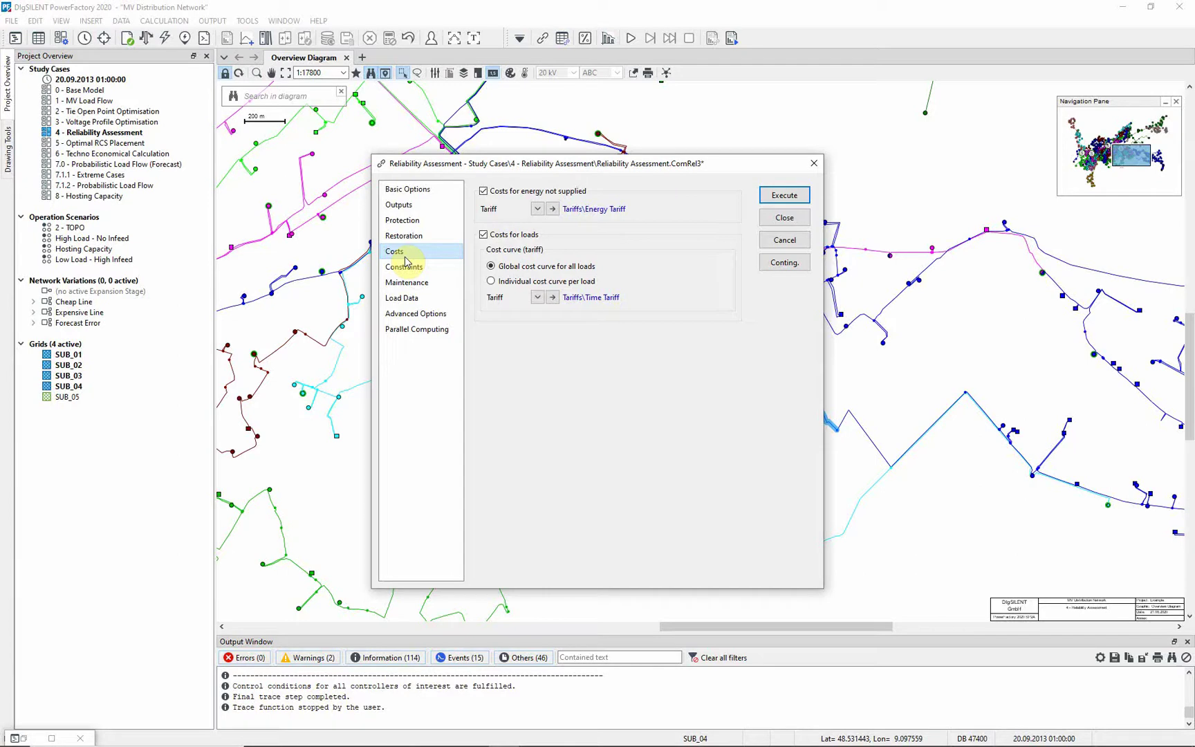
click(420, 283)
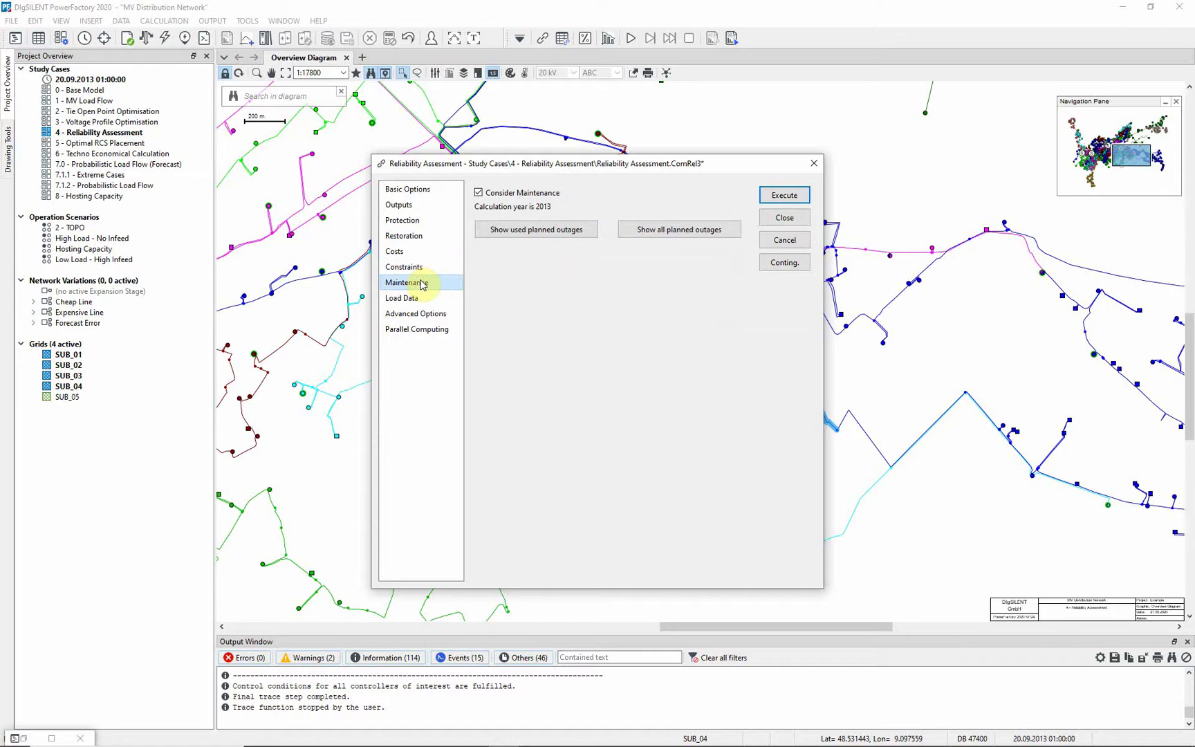
click(777, 196)
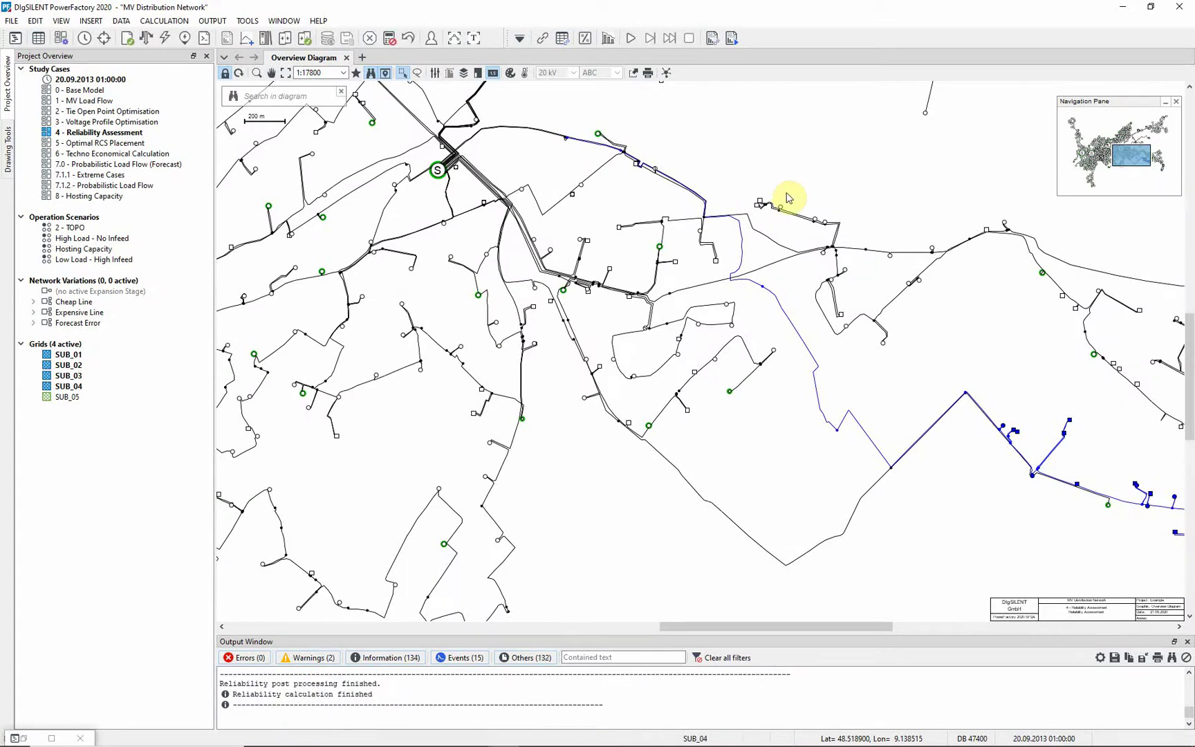
- Read the full reliability report: SAIFI 21,691240, SAIDI 50,111 h, ENS 8517,542 MWh/a
click(475, 38)
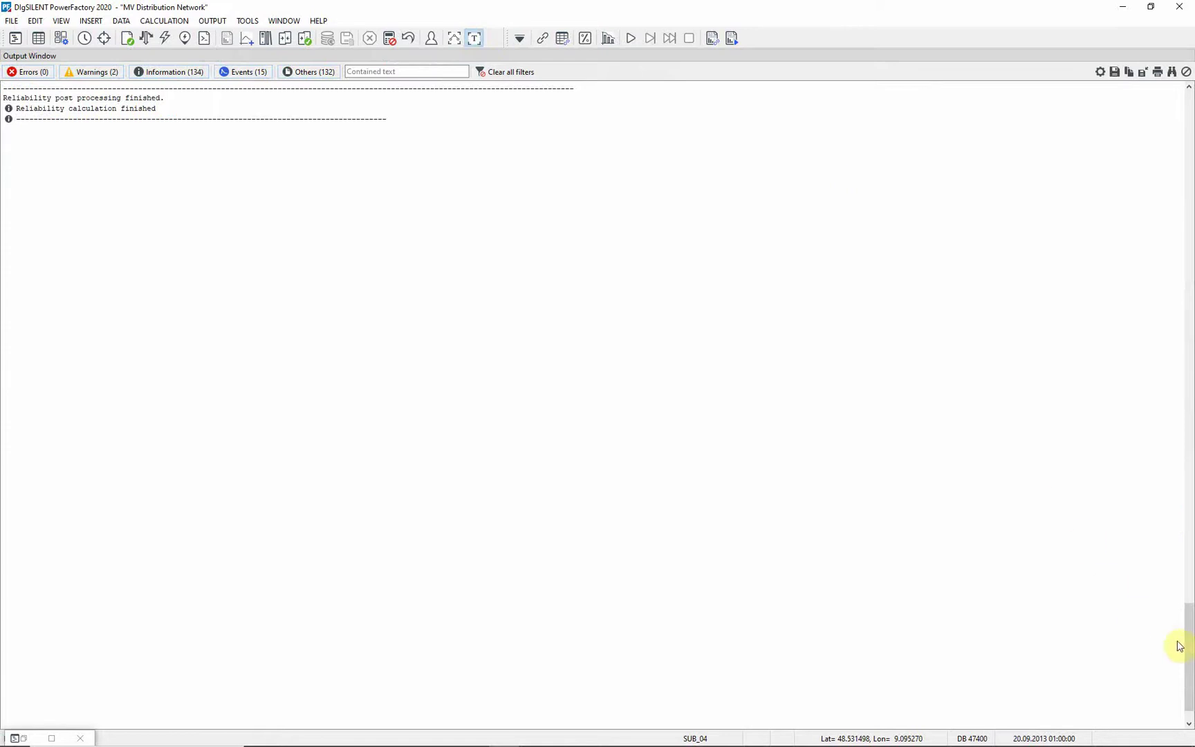
scroll(1190, 638, up, 1)
drag(1189, 638, 1190, 546)
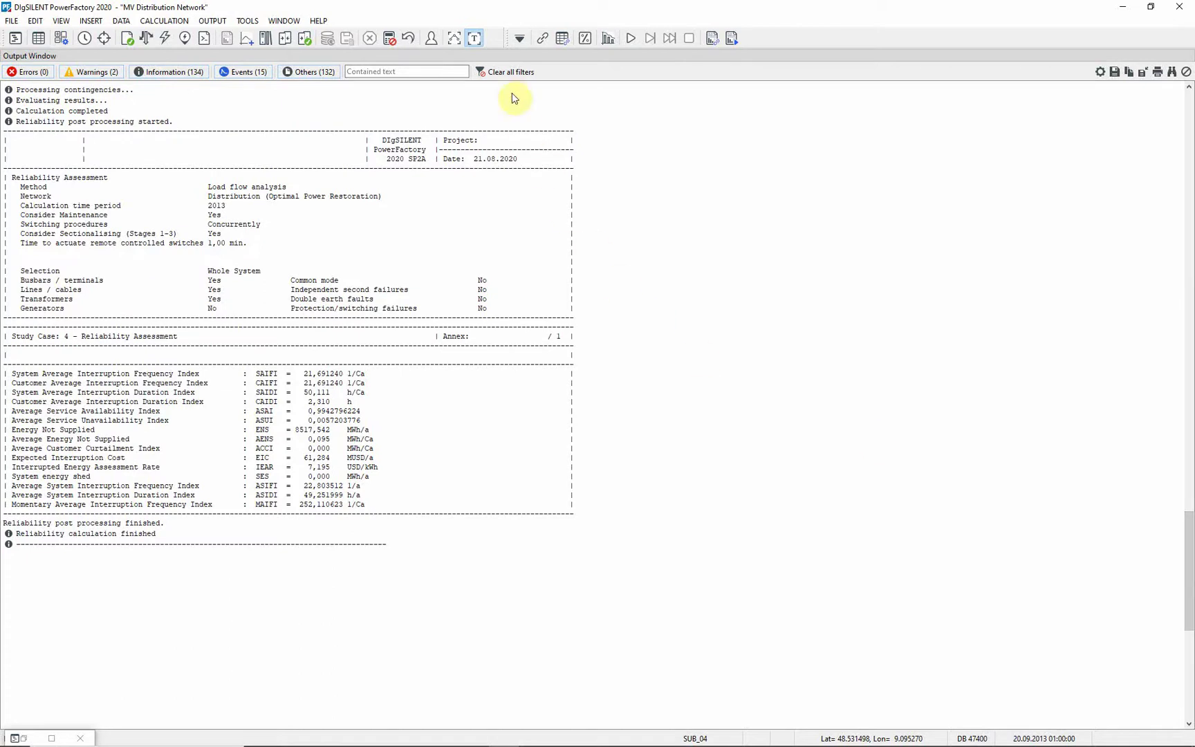
- Inspect the load results in station TRFSTAT_240, then return to the overview diagram
click(475, 38)
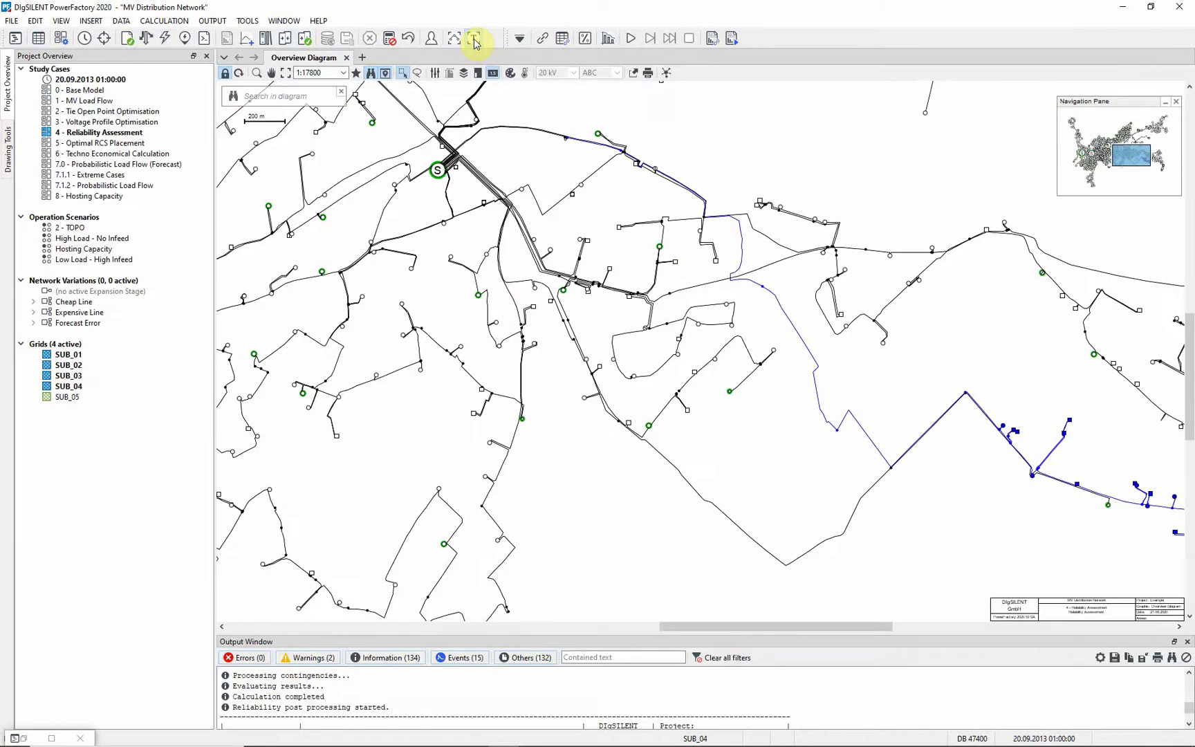
click(286, 73)
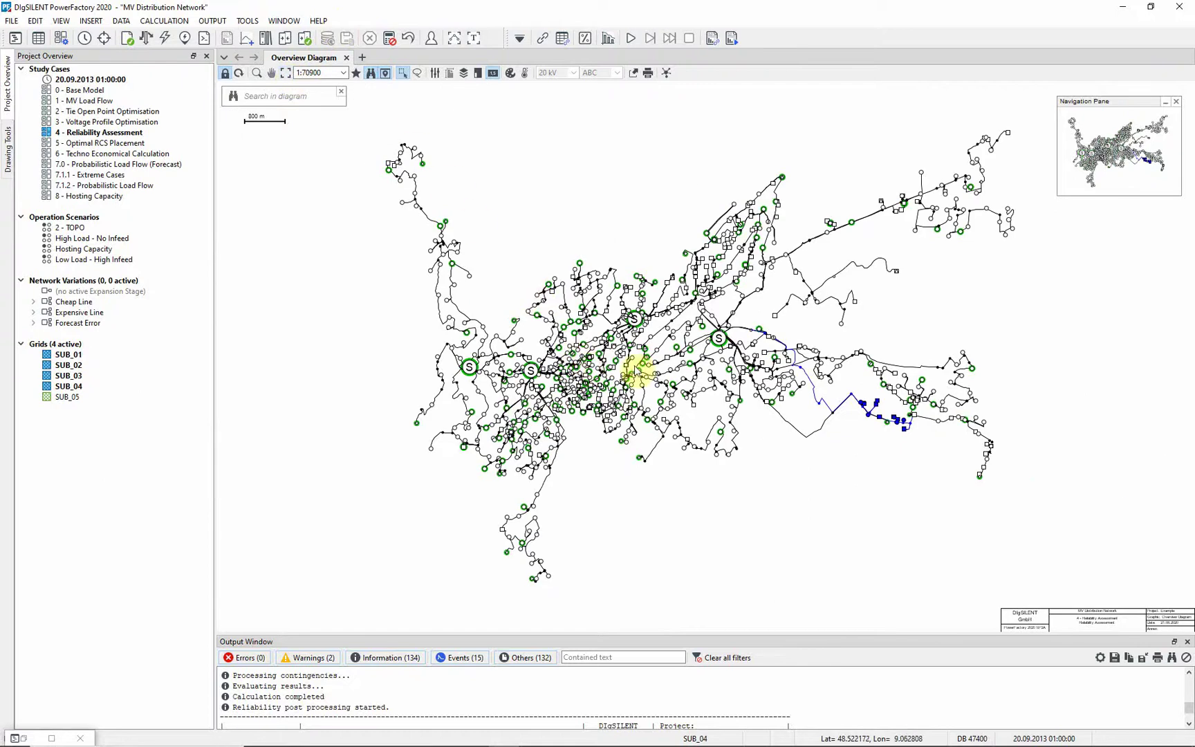
double_click(648, 379)
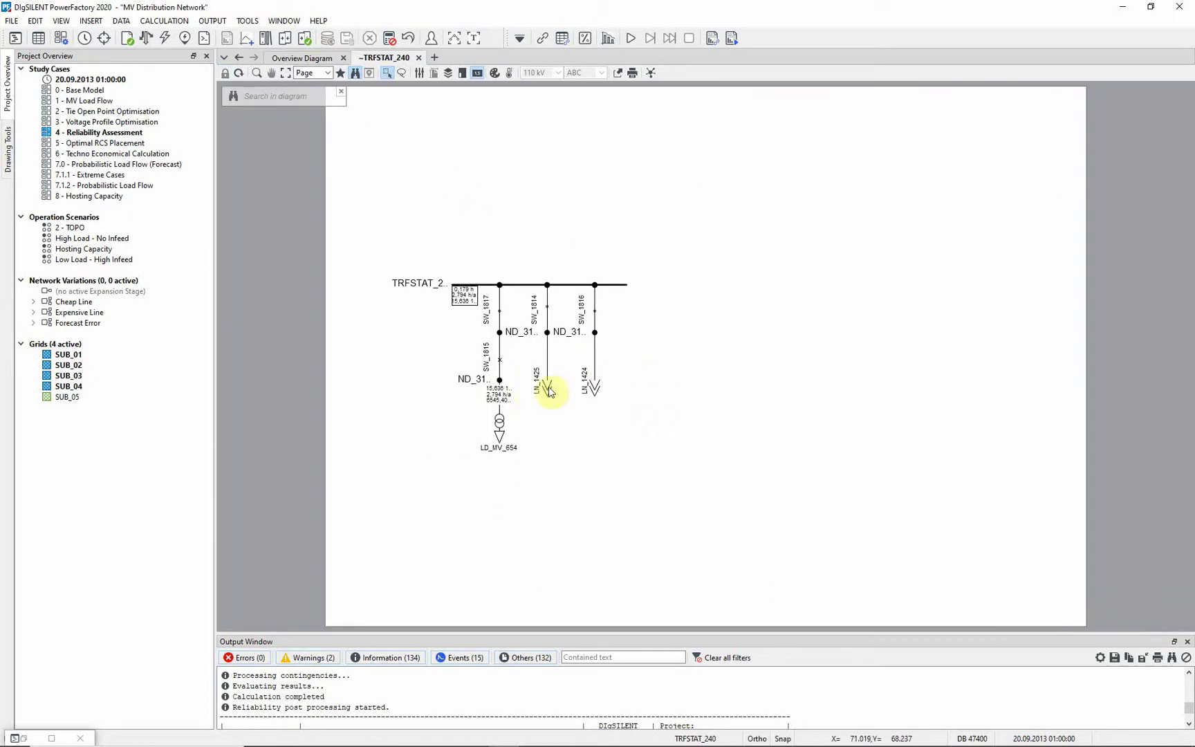
mouse_move(508, 401)
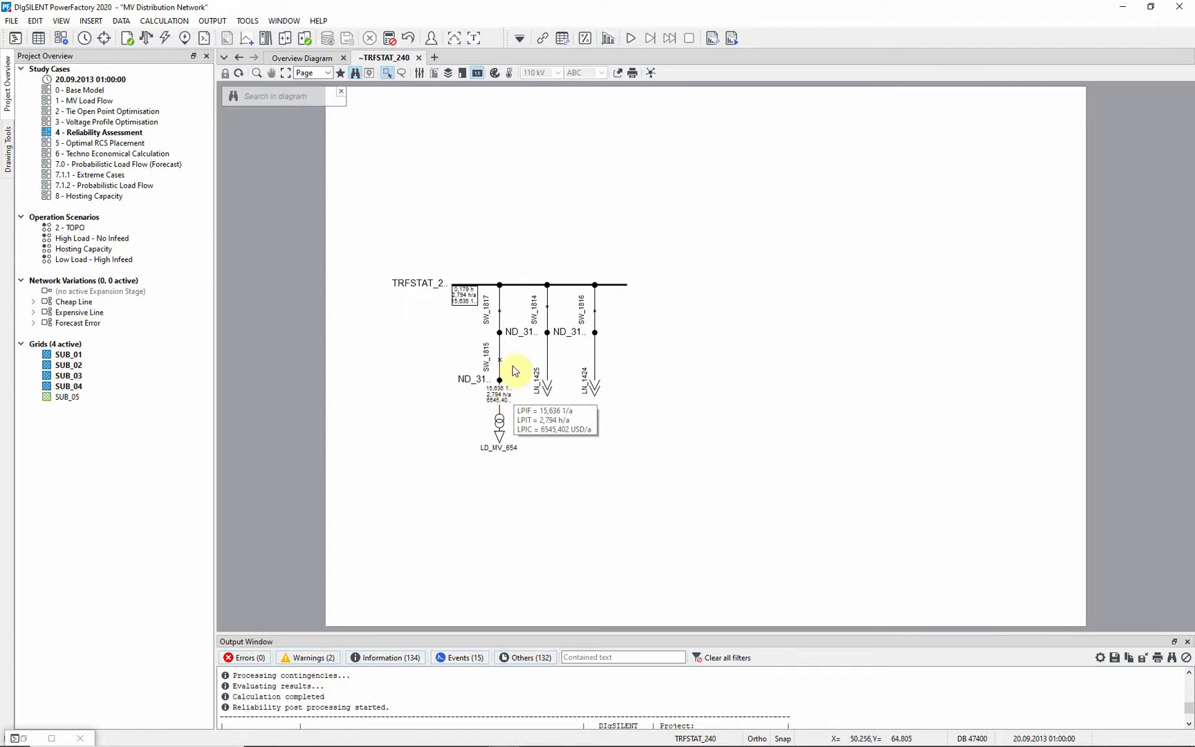
click(327, 62)
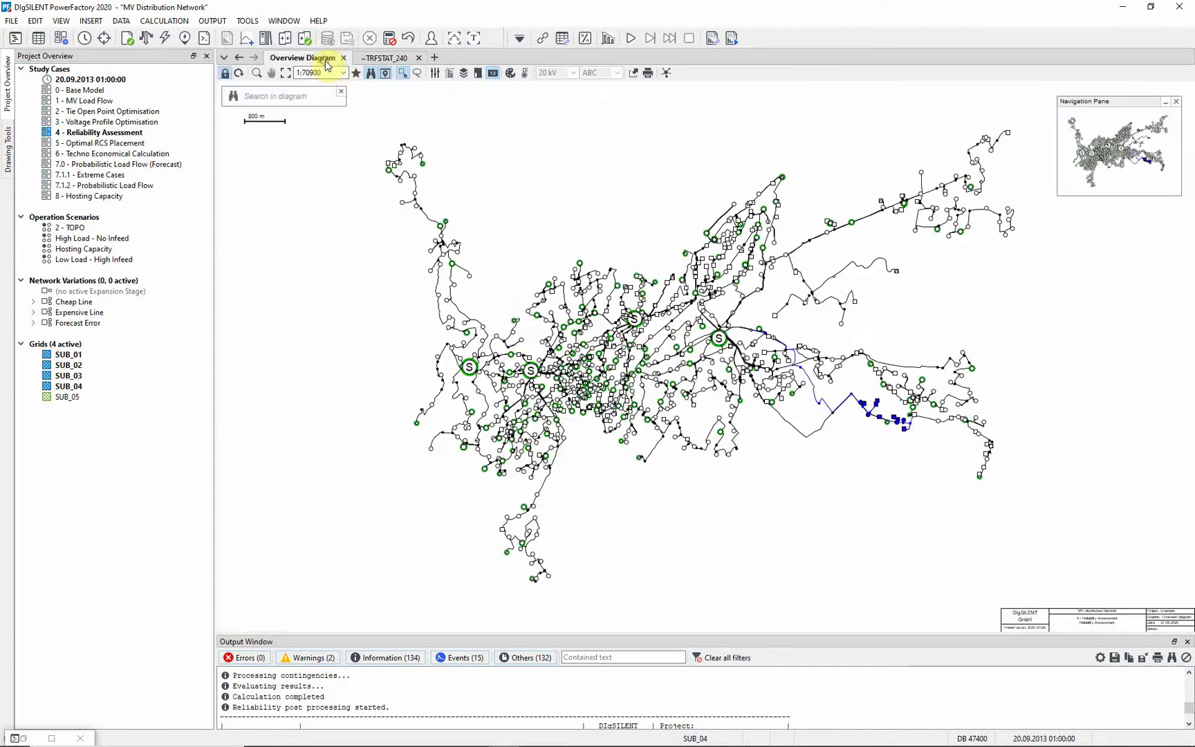
- Replace energising-status colouring with Load Point Energy Not Supplied colouring
click(511, 74)
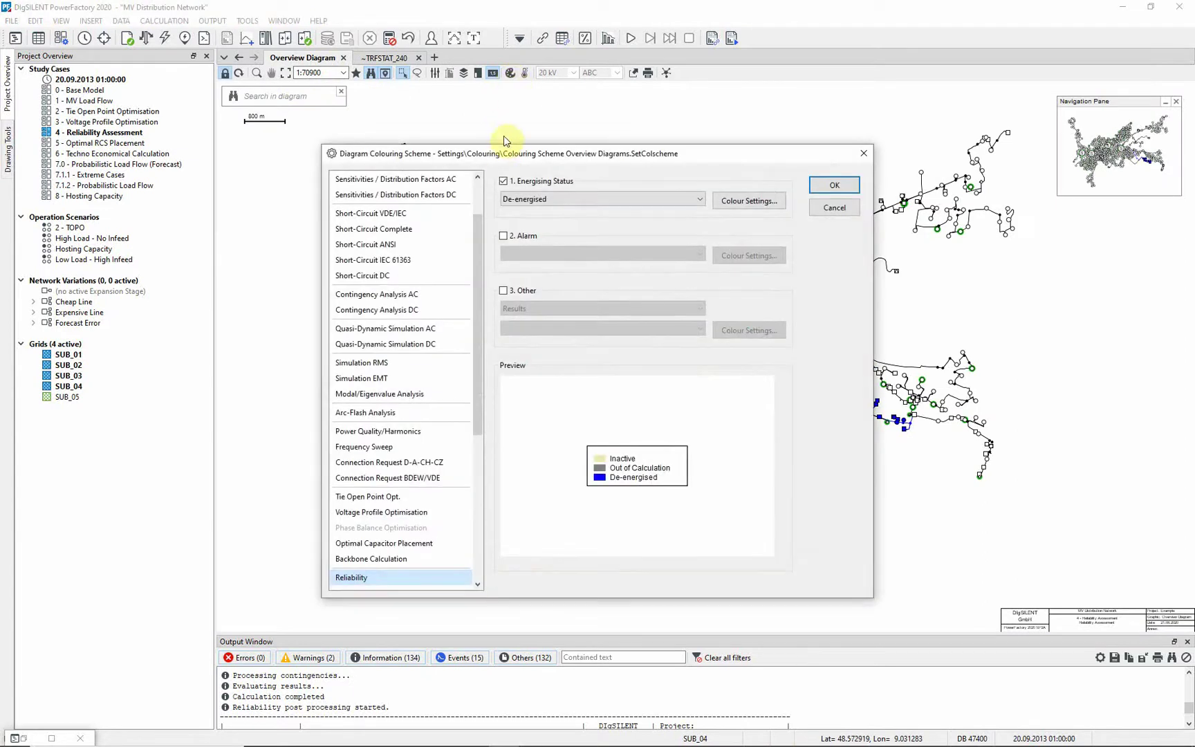
click(504, 181)
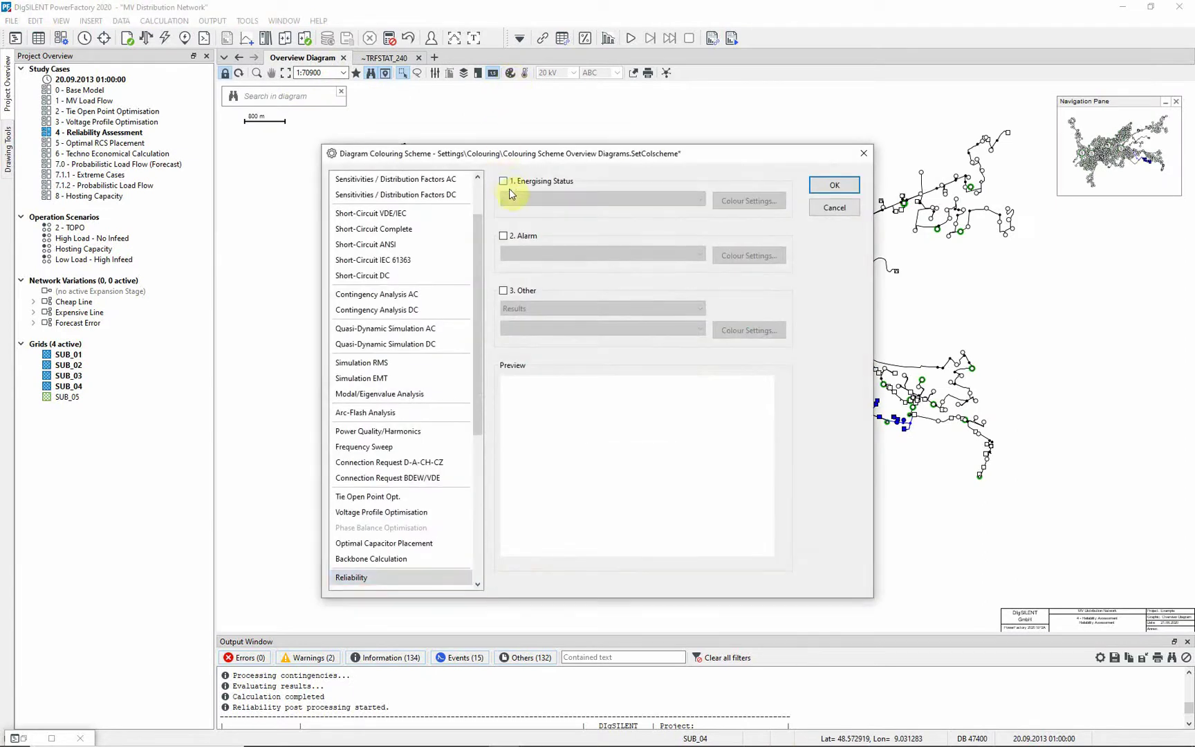
click(504, 291)
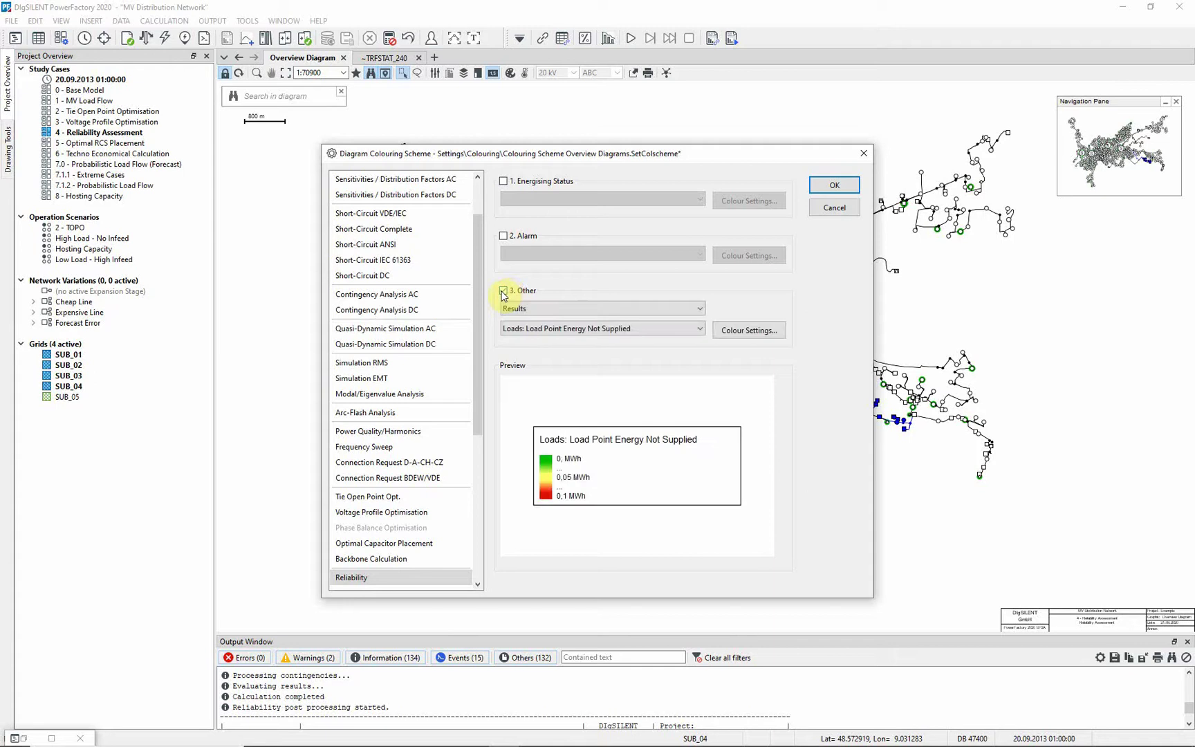
click(503, 291)
click(504, 291)
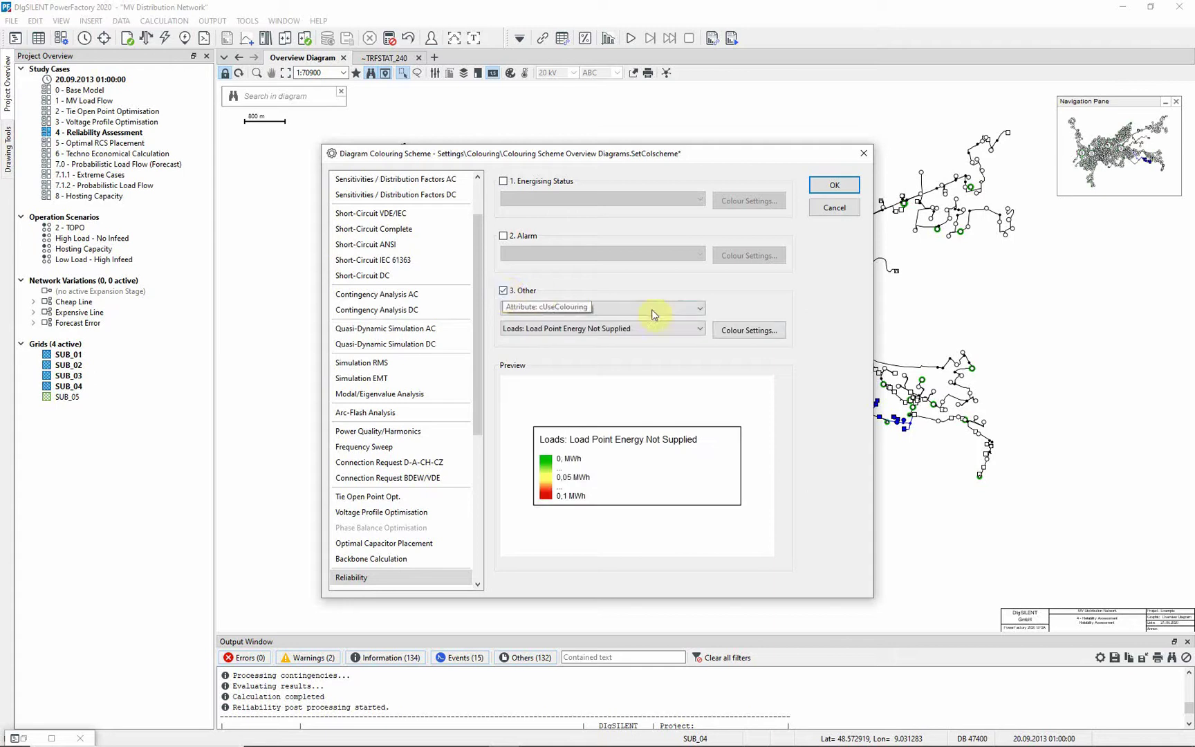
- Set the energy-not-supplied colour thresholds to 5 and 10 MWh and apply
click(746, 332)
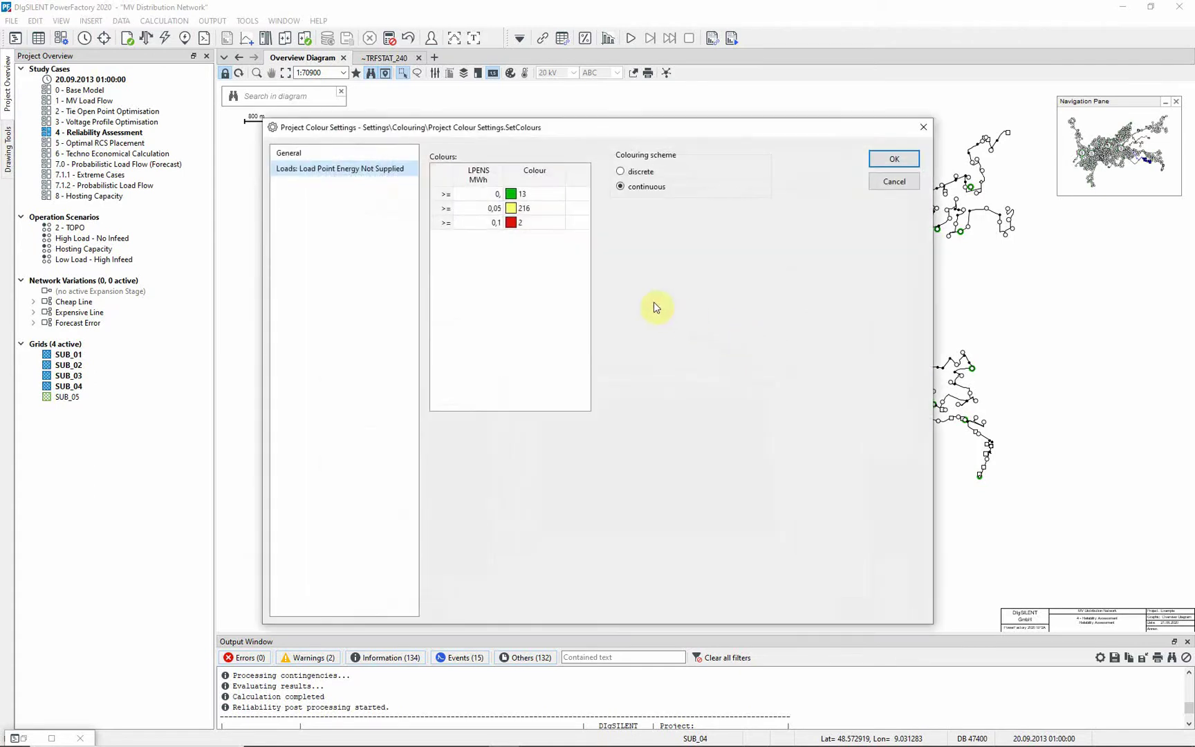
click(496, 214)
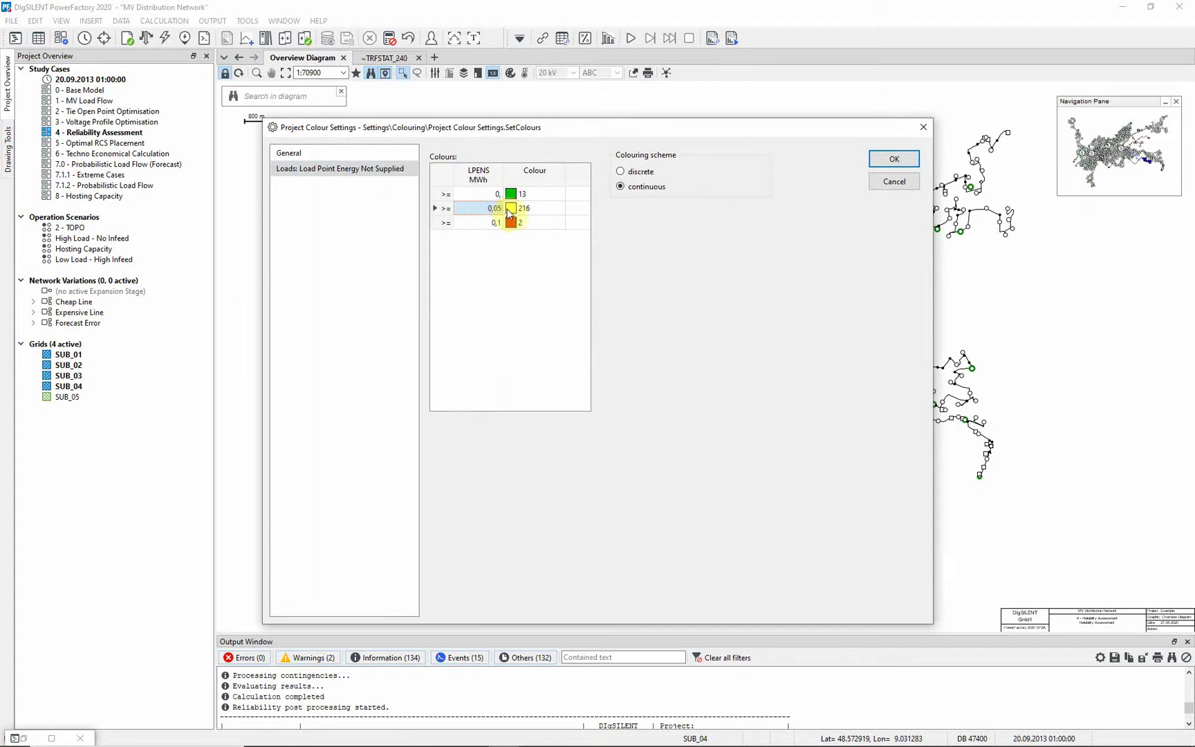
text(5)
click(499, 223)
text(10)
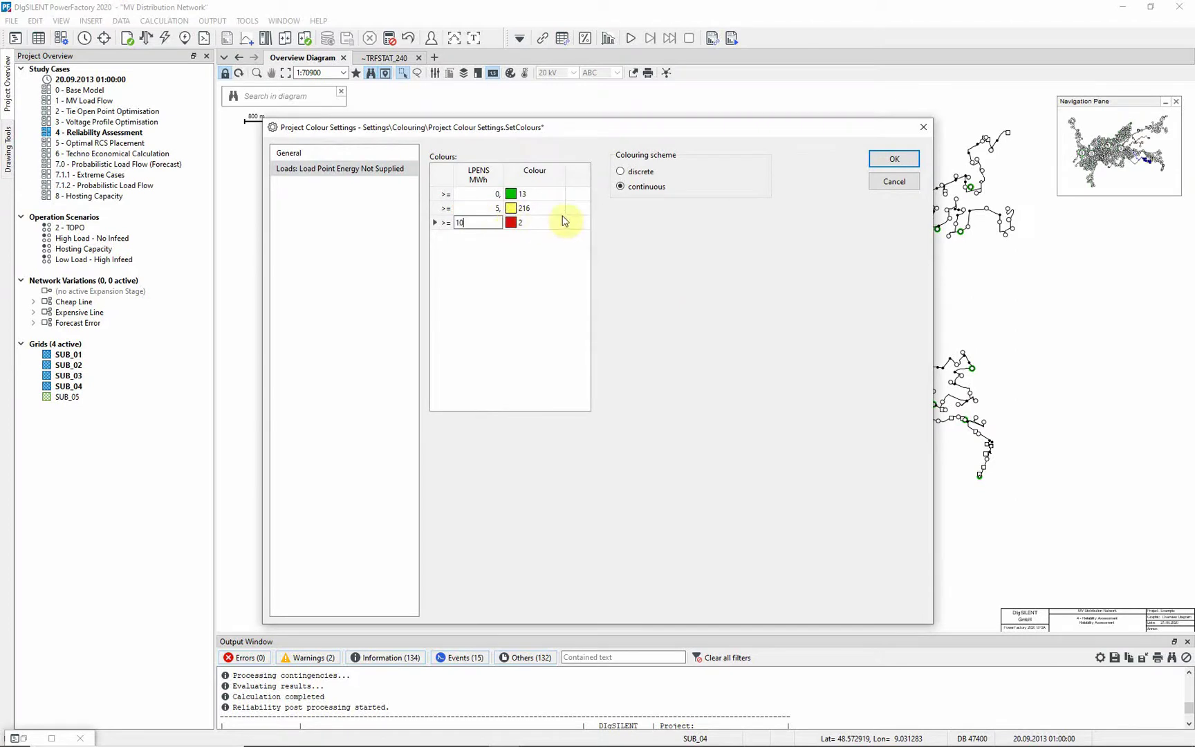
click(892, 161)
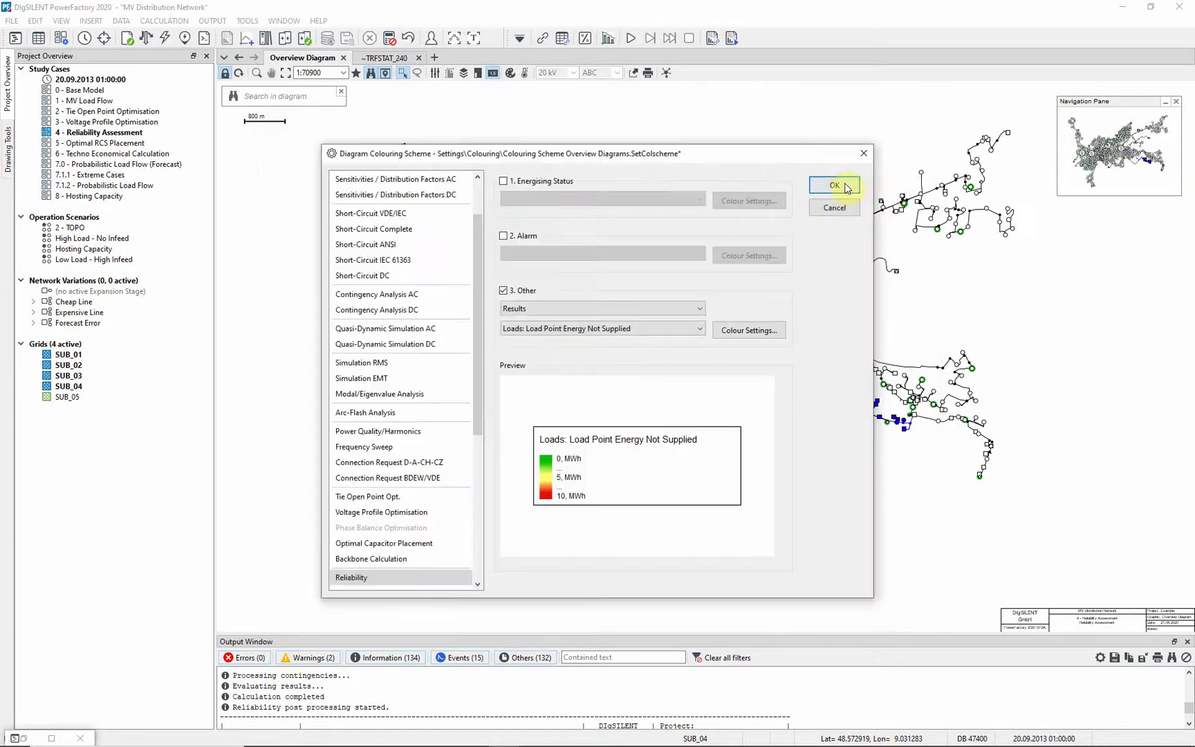
click(833, 190)
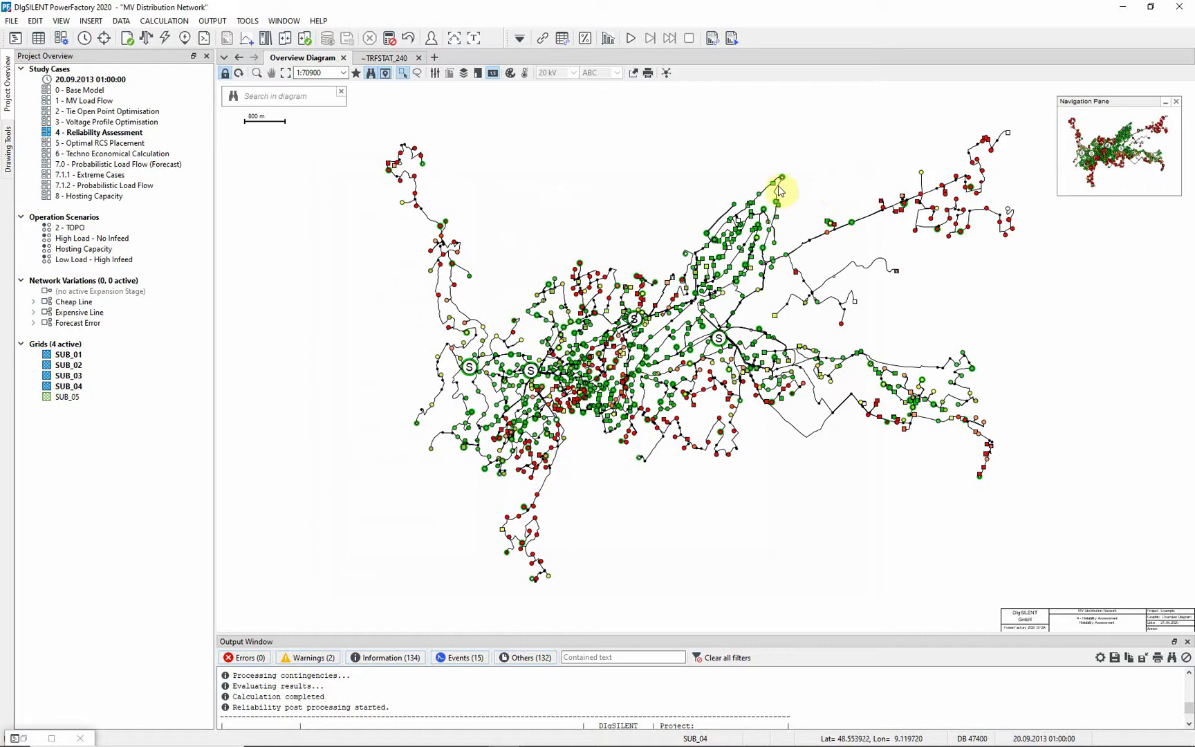
- Run Contributions to Reliability Indices on a user-defined selection restricted to grid SUB_01
click(585, 39)
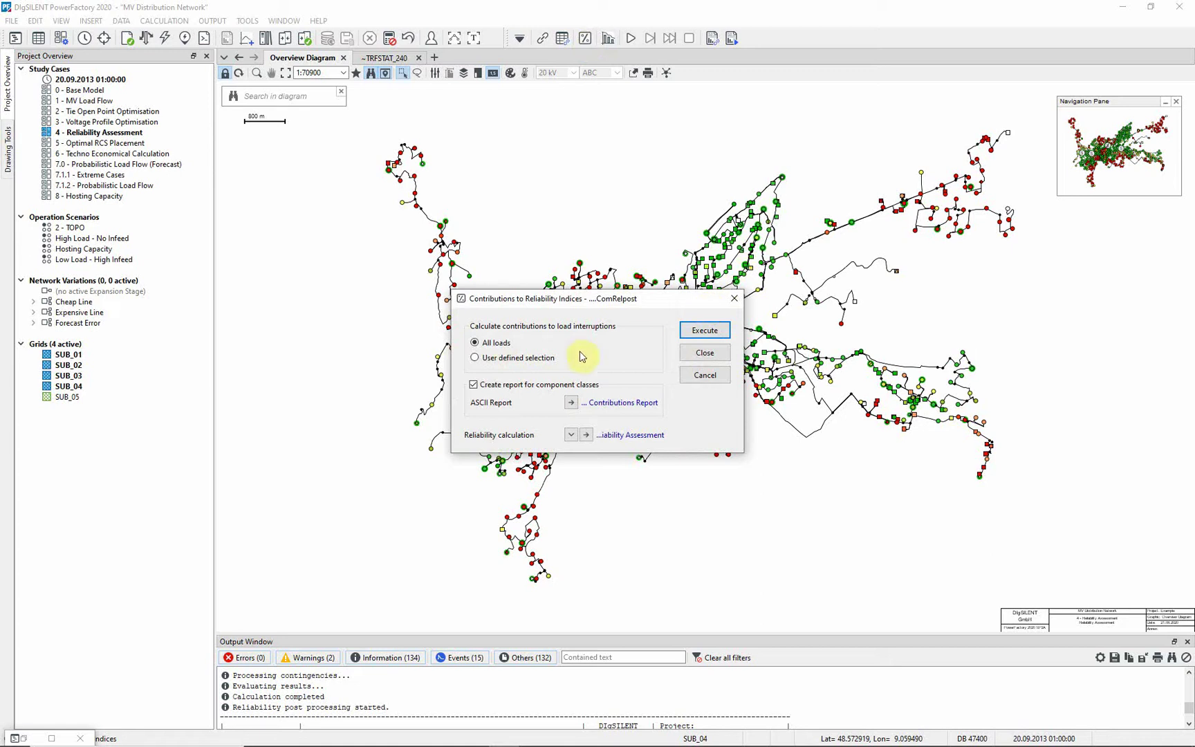
click(493, 358)
click(570, 360)
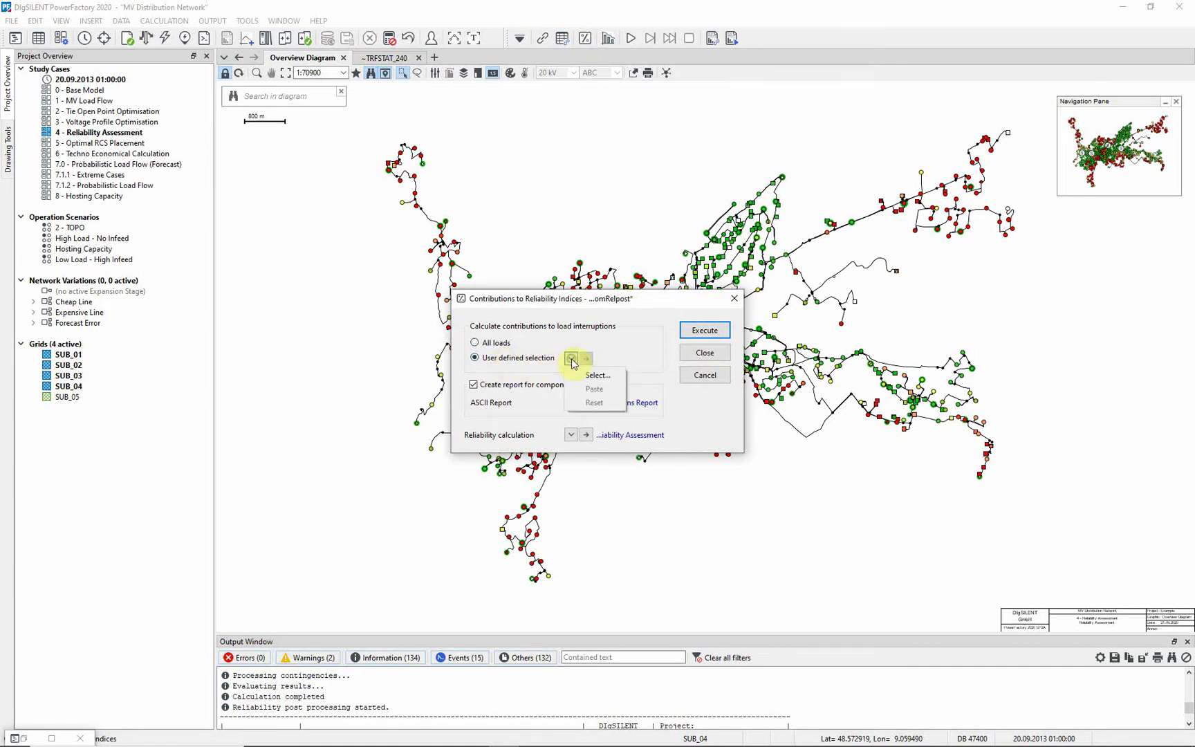
click(575, 377)
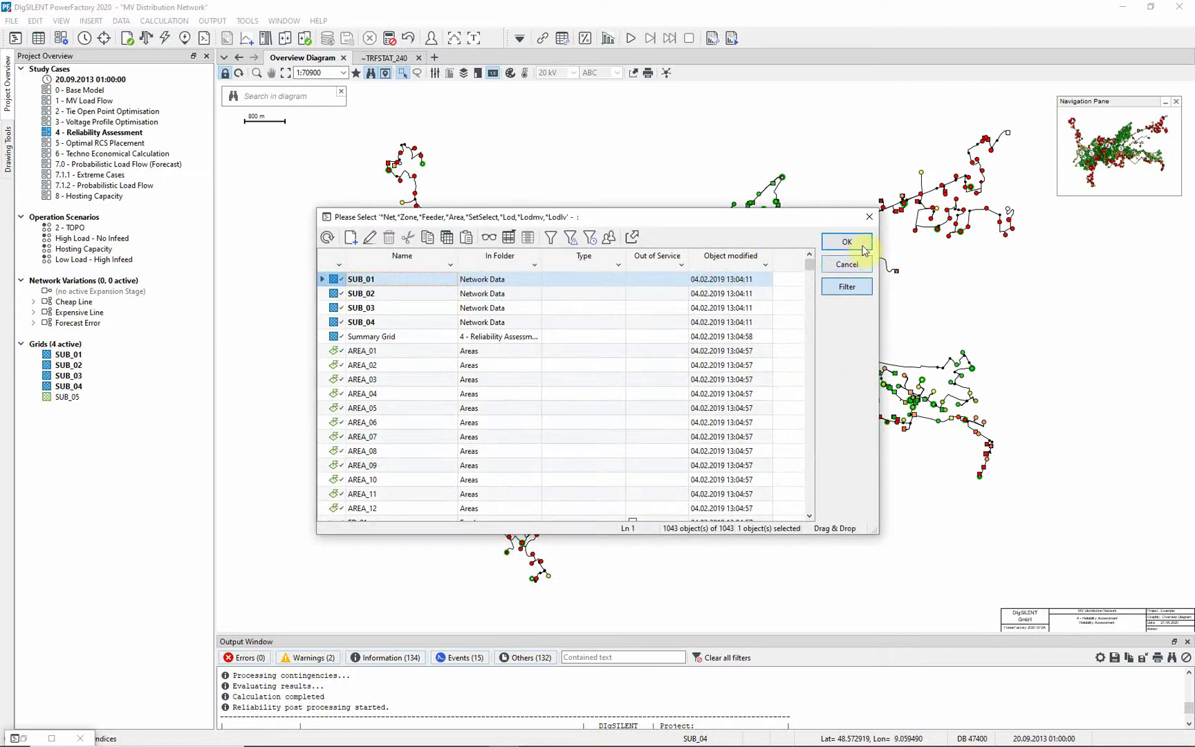
click(864, 244)
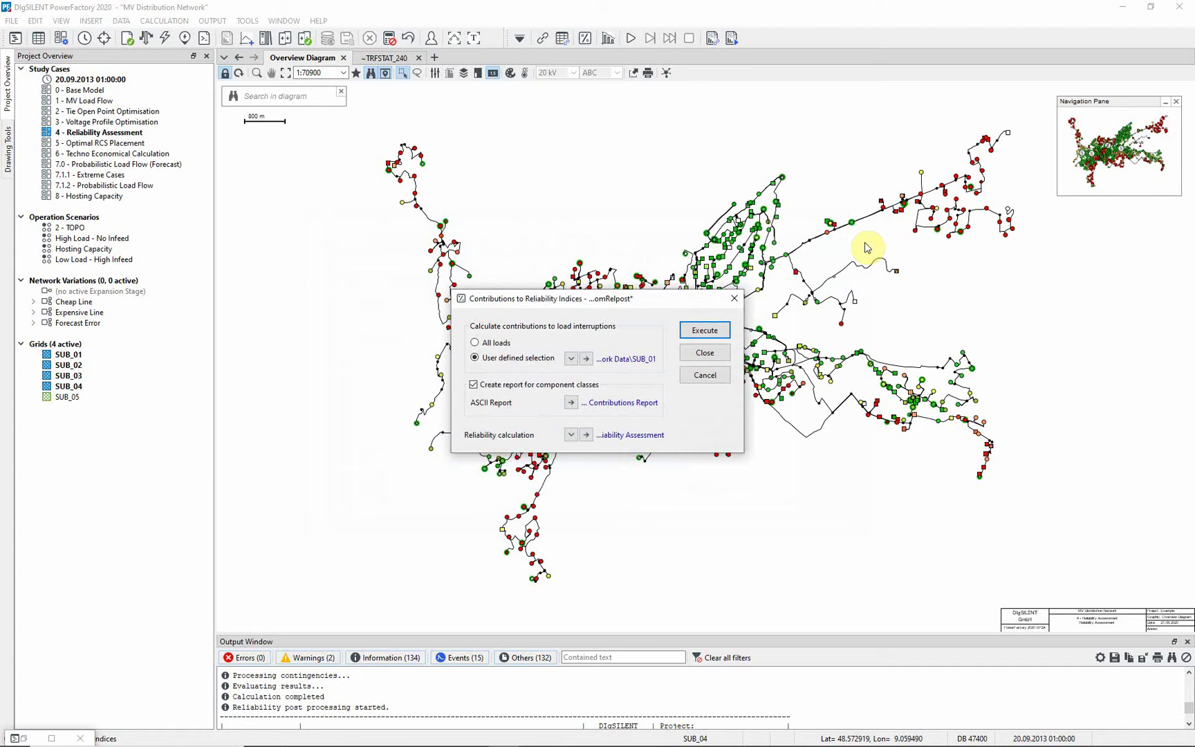
click(704, 330)
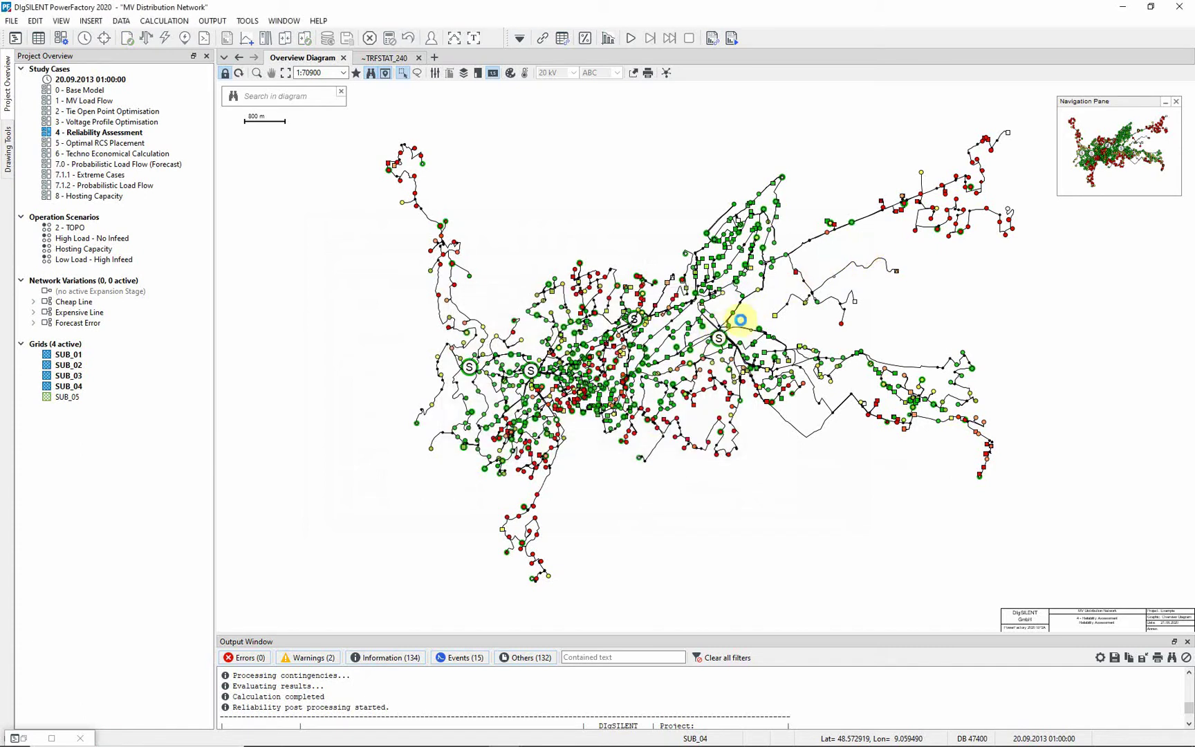